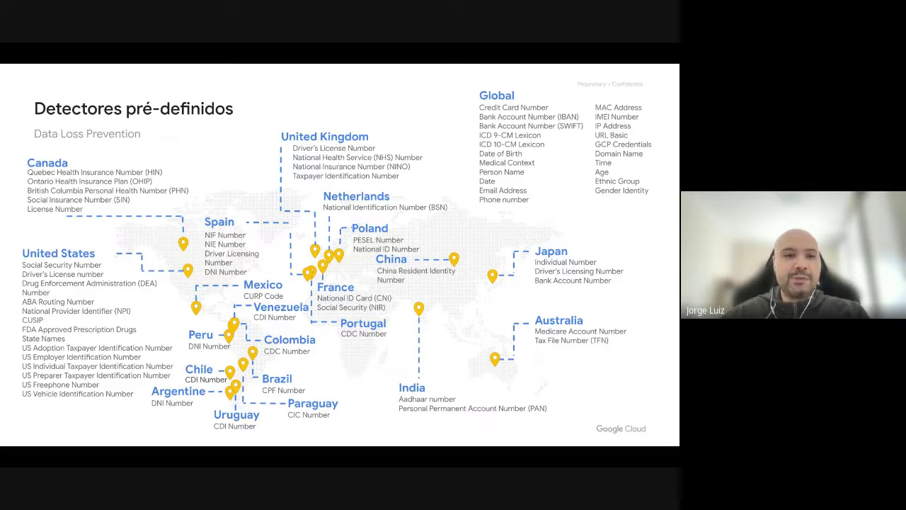
Advance to the Email compliance rules slide, end the slideshow, and switch to the Admin console tab
key(Right)
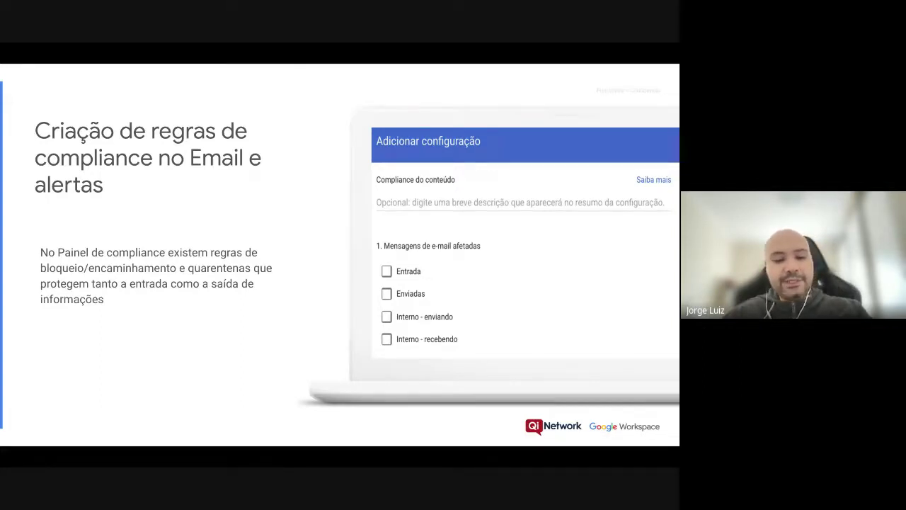
key(Escape)
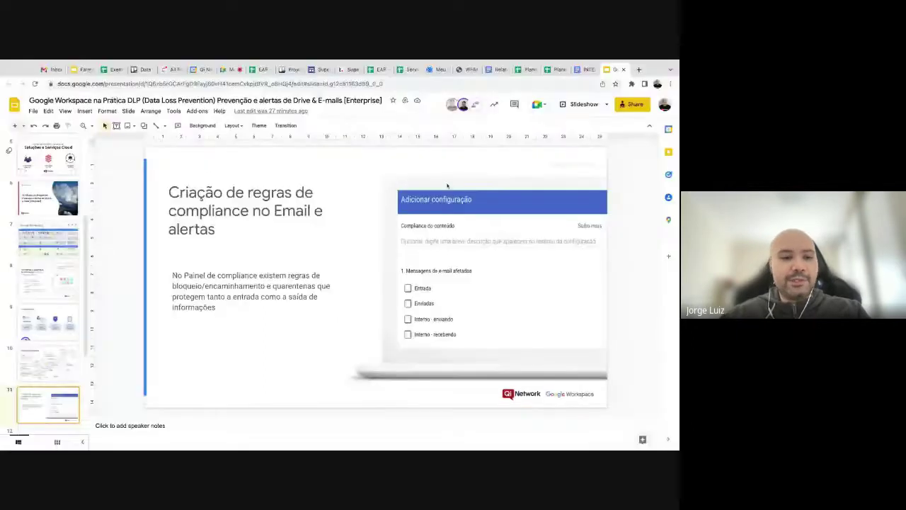
scroll(53, 303, down, 2)
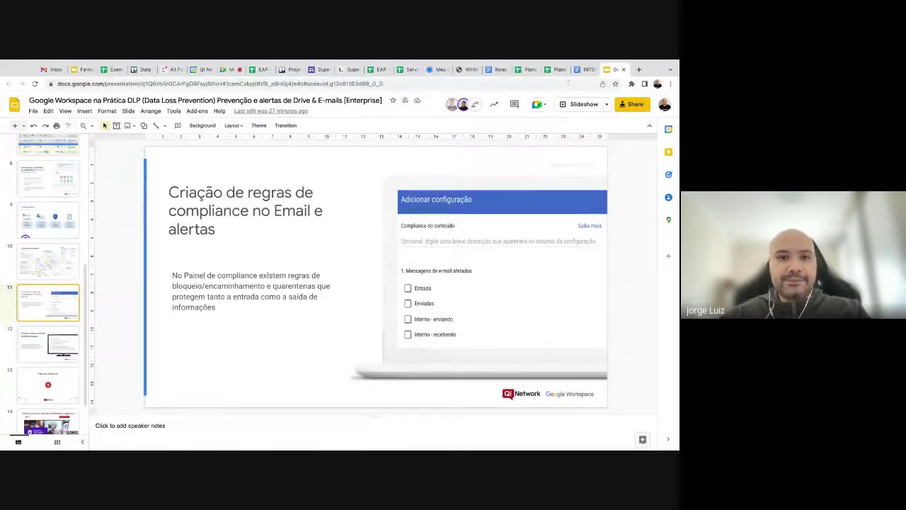
click(230, 71)
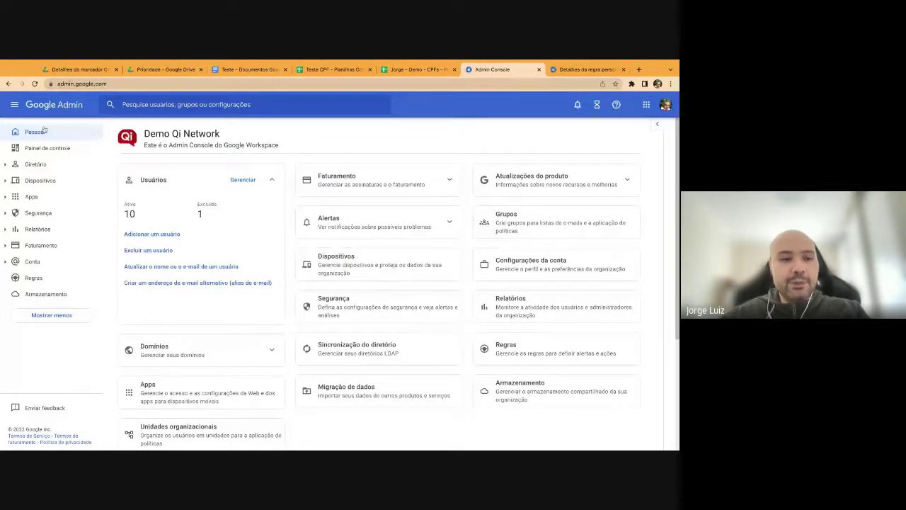
Open the Regras page from the Admin console sidebar
click(52, 282)
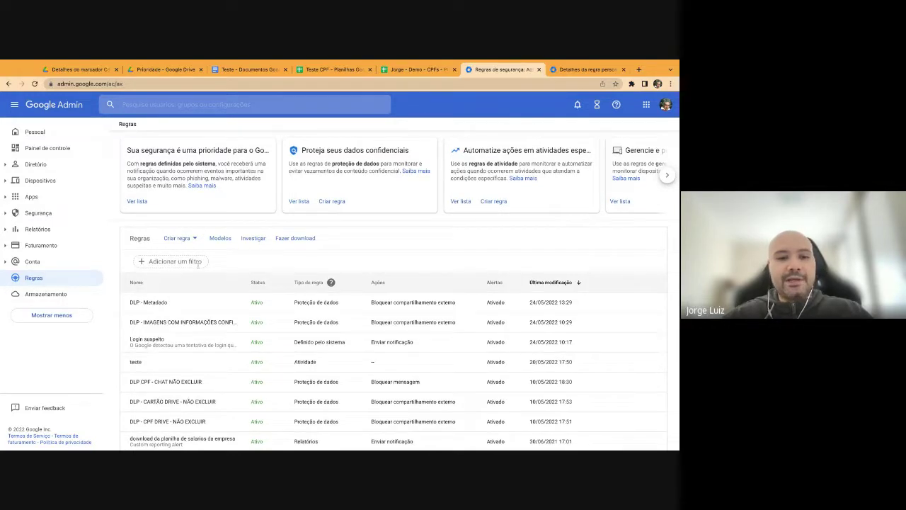
Review the existing rules list and open the Criar regra menu showing Atividade and Proteção de dados
scroll(201, 230, down, 2)
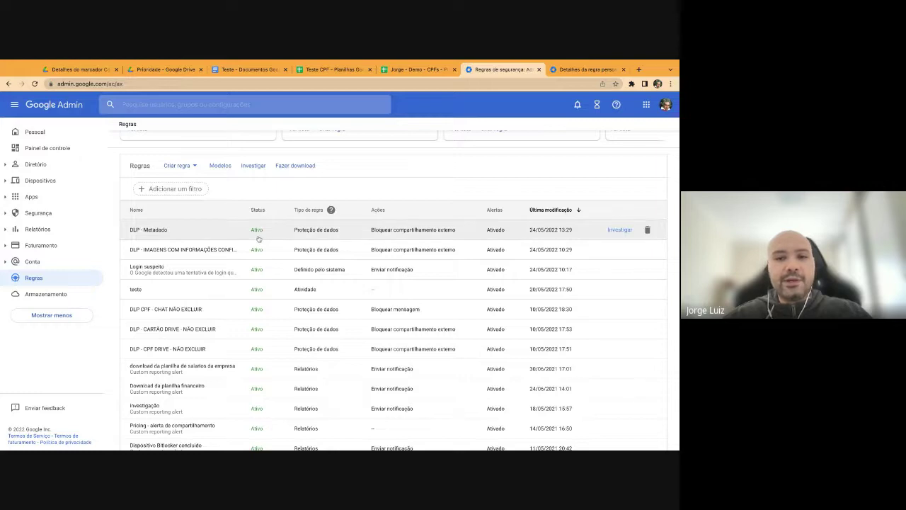
scroll(260, 317, down, 6)
scroll(260, 318, up, 8)
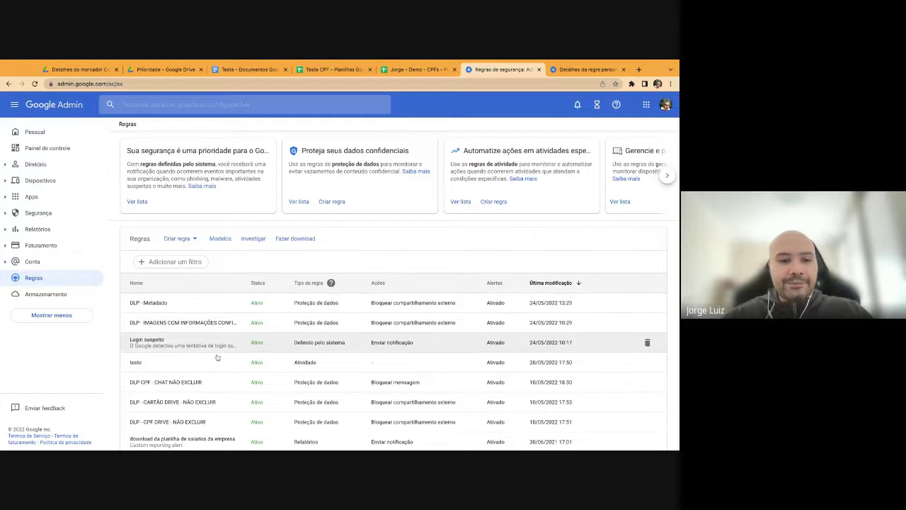
scroll(216, 358, down, 1)
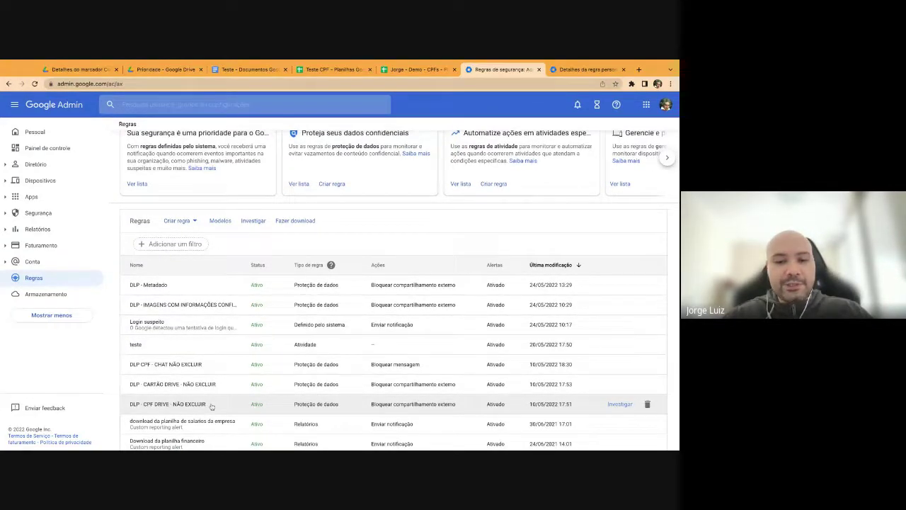
click(195, 222)
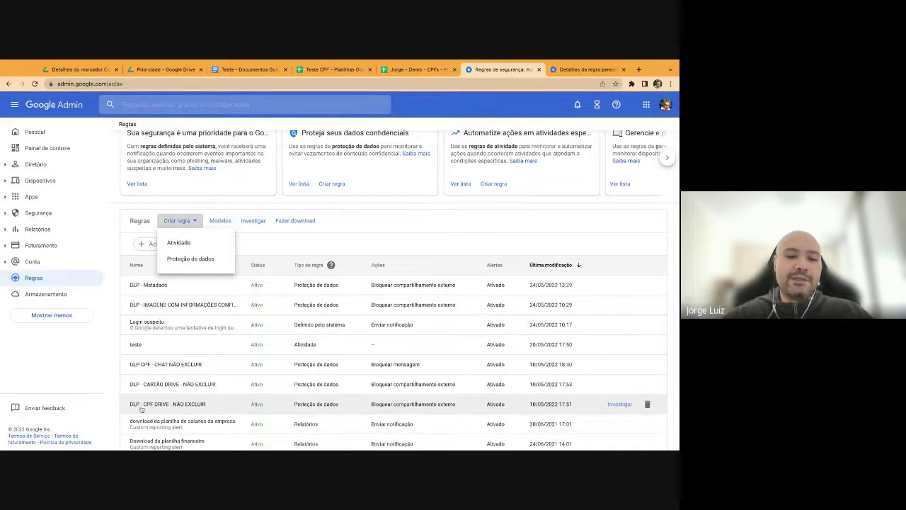
Start a new Proteção de dados rule and get past the admin identity confirmation
click(216, 264)
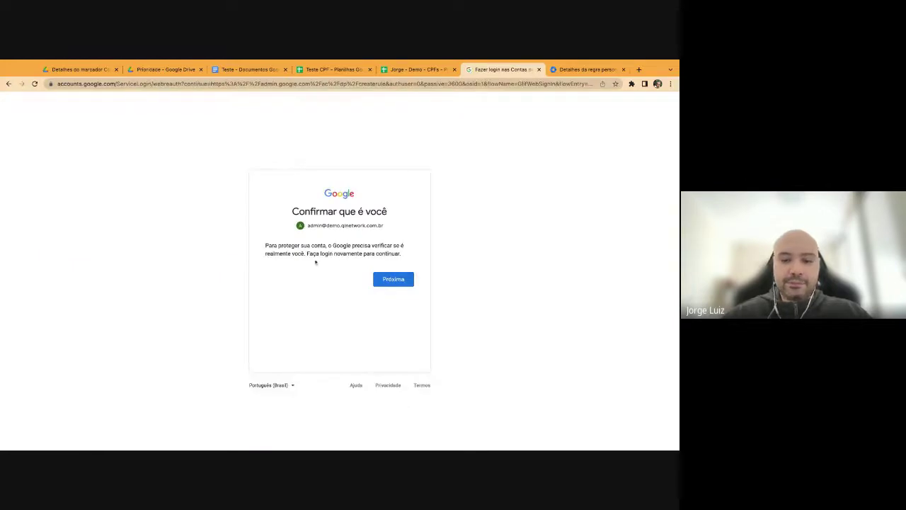
key(Return)
key(Return)
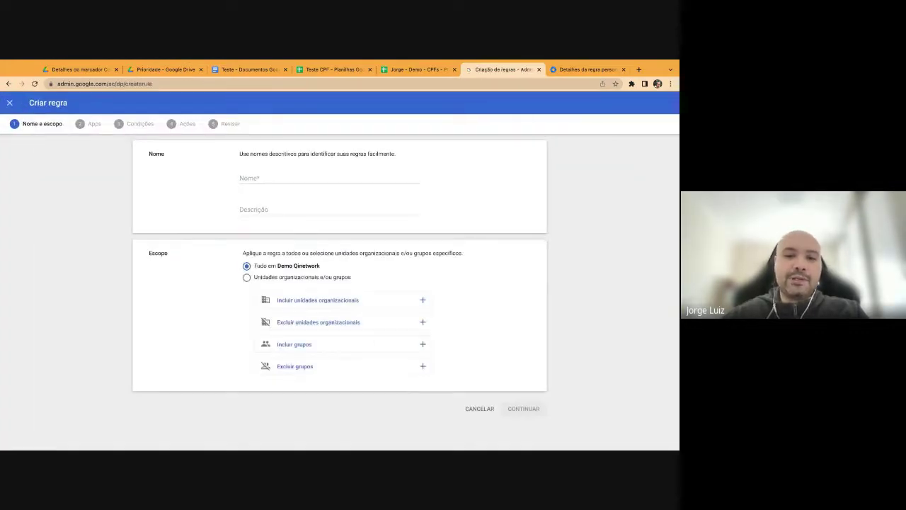
Name the rule 'Regra de DLP - CPF', correcting the initially typed 'Regra de DLP - Cartao'
click(285, 179)
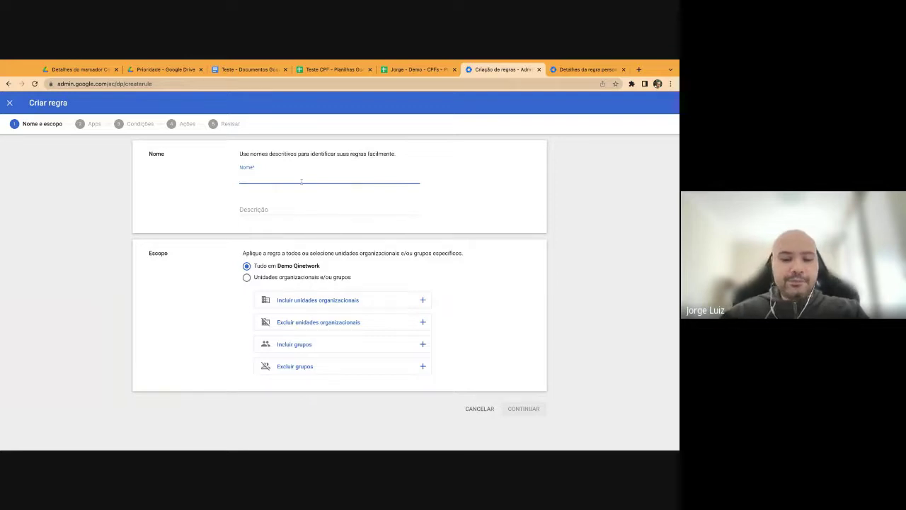
text(Regra )
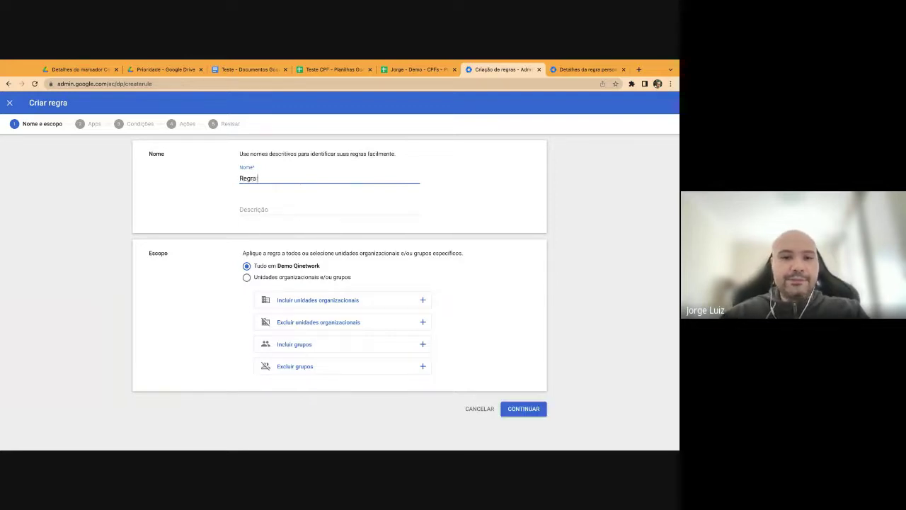
text(de DLP - Cartao)
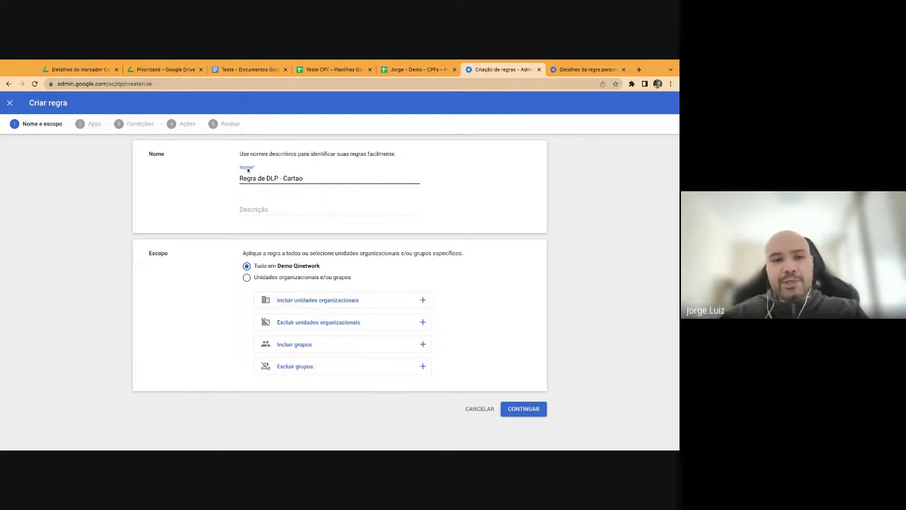
click(275, 209)
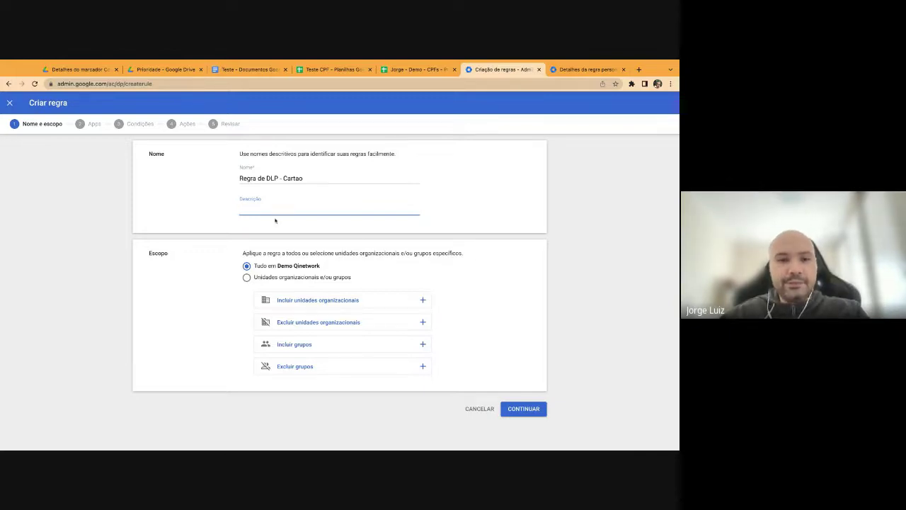
click(303, 179)
key(BackSpace)
key(BackSpace)
key(BackSpace)
key(BackSpace)
key(BackSpace)
text(PF)
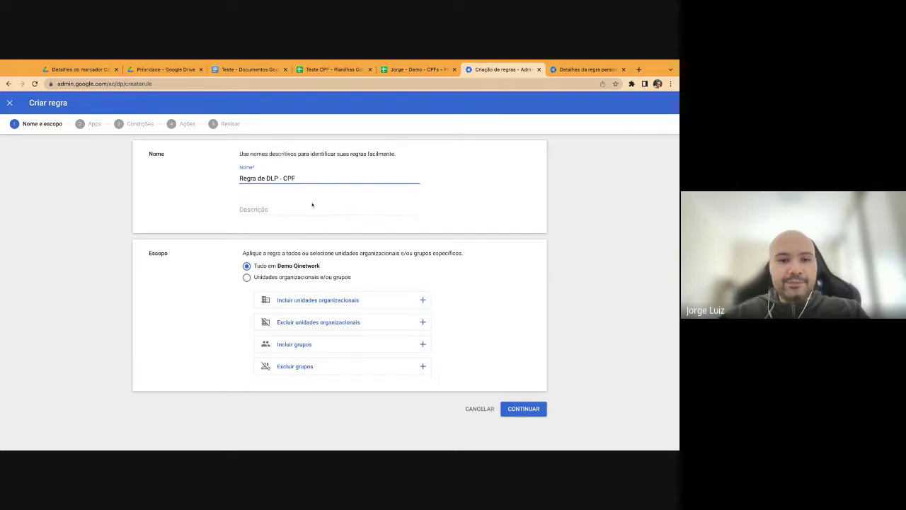
double_click(149, 255)
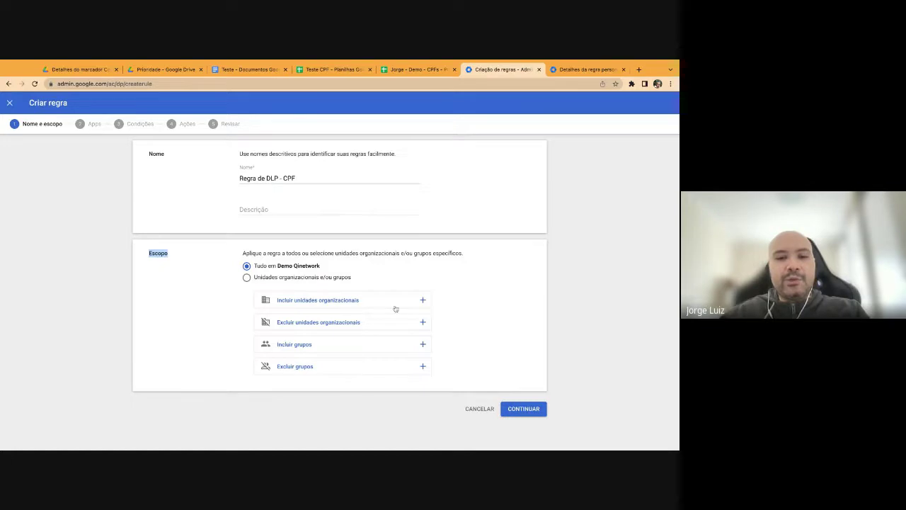
Limit the rule's scope to the Demo Qinetwork/Regiao/SP unit with no groups, then continue
click(423, 303)
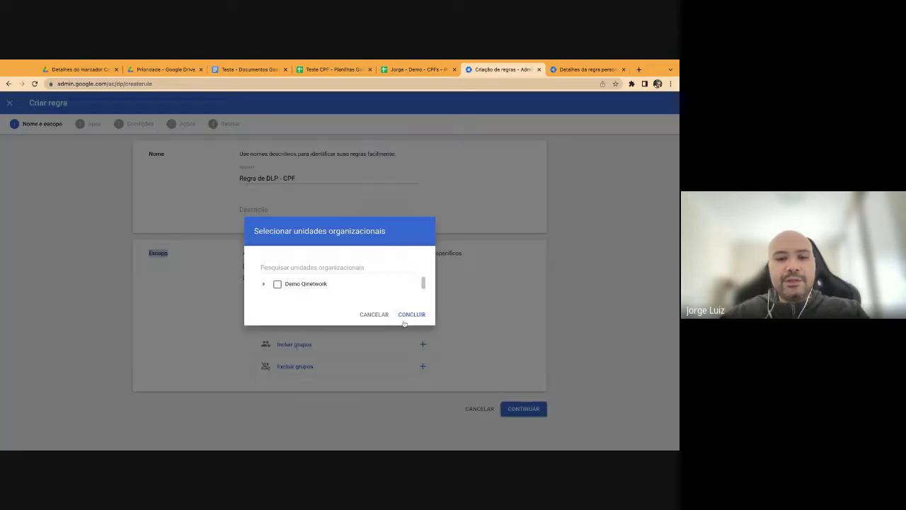
scroll(269, 286, down, 3)
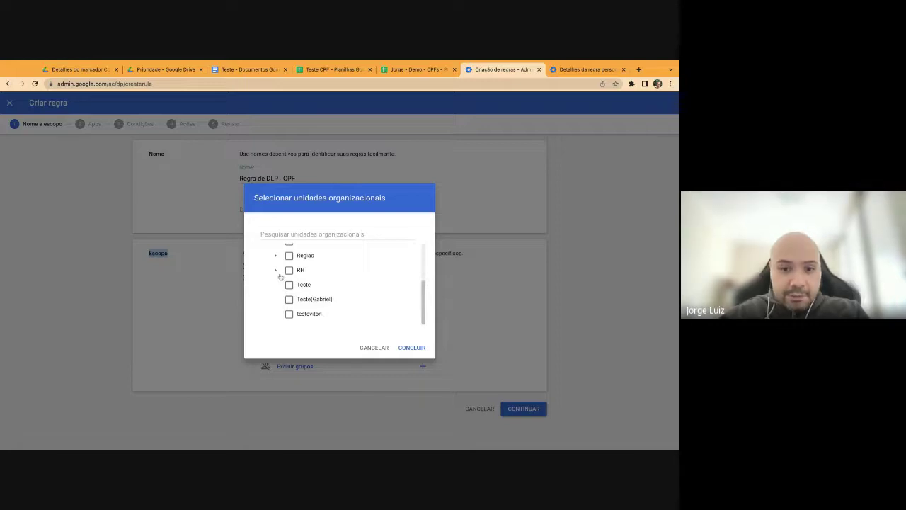
click(277, 257)
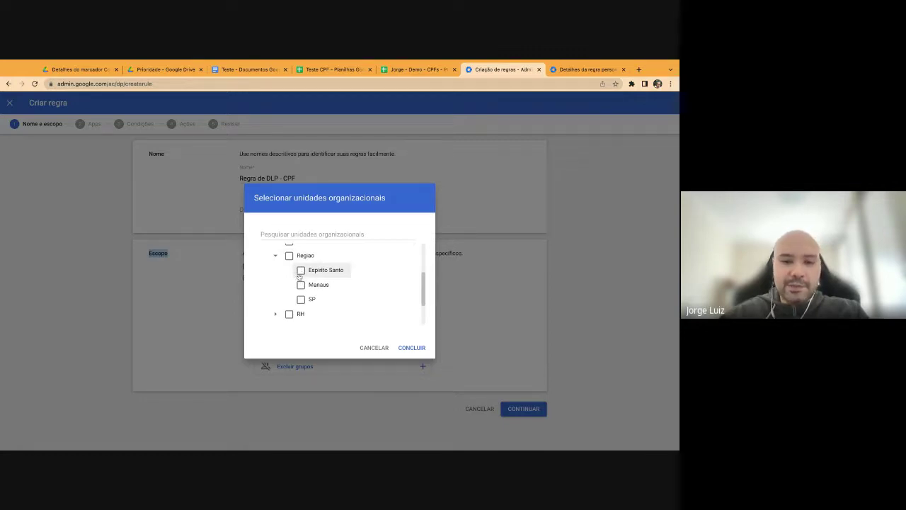
click(301, 300)
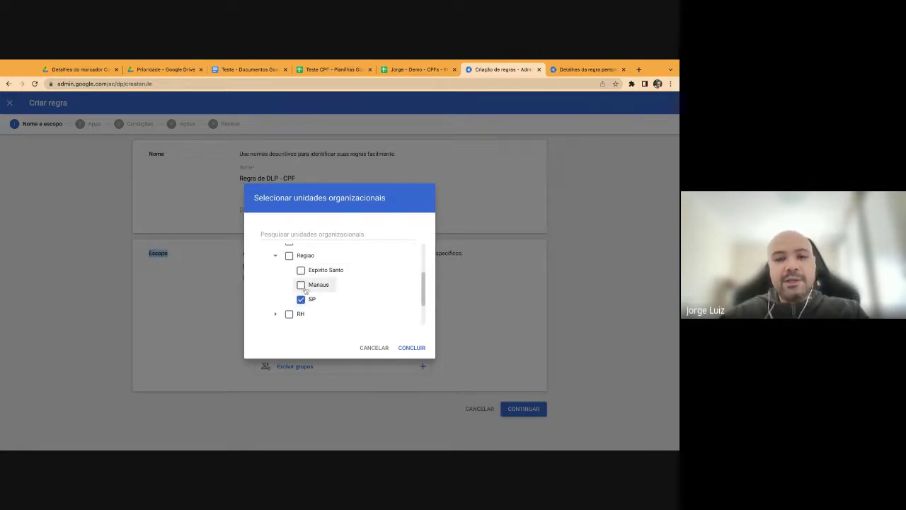
click(413, 348)
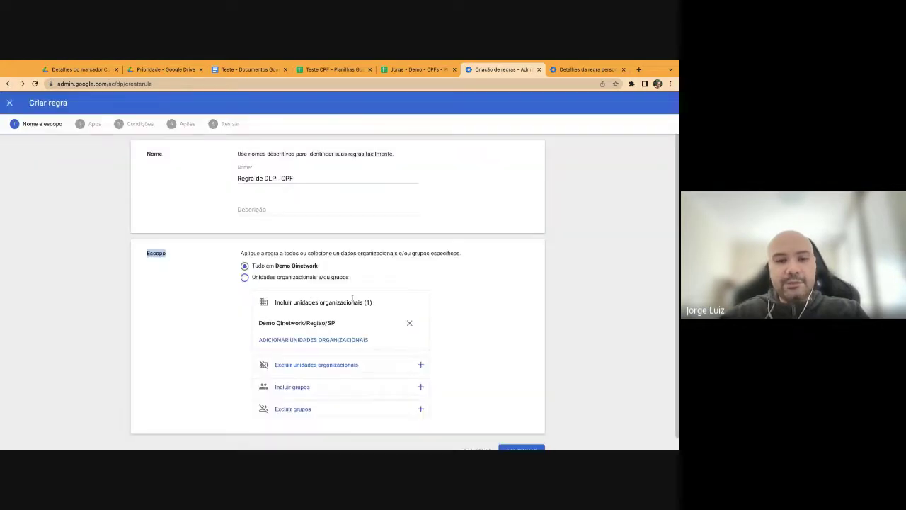
scroll(352, 333, down, 1)
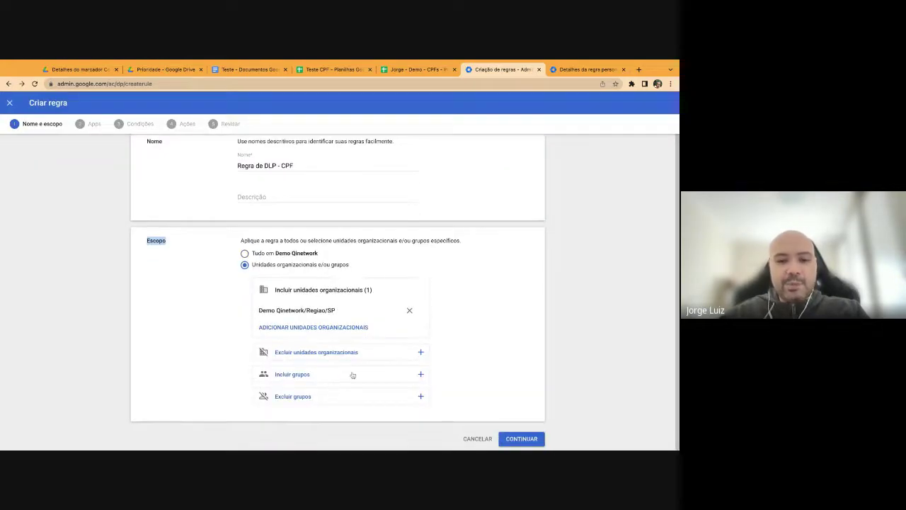
click(332, 375)
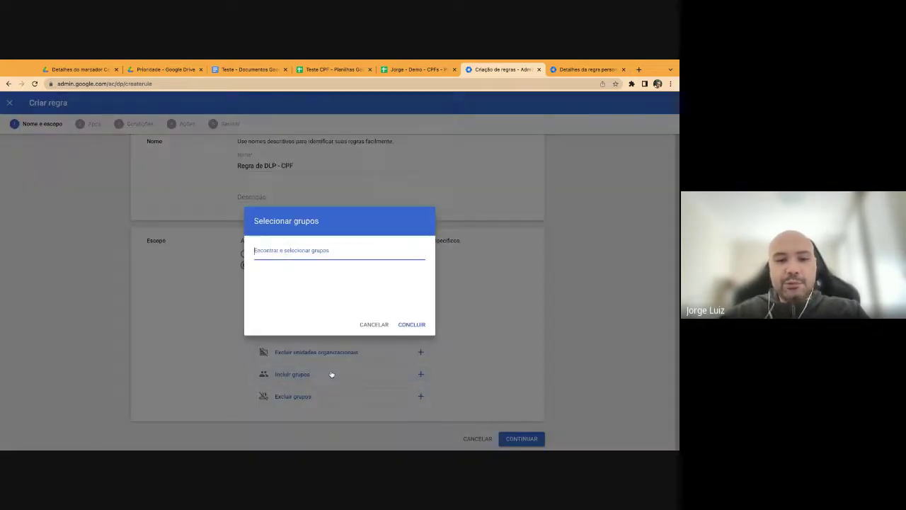
click(373, 324)
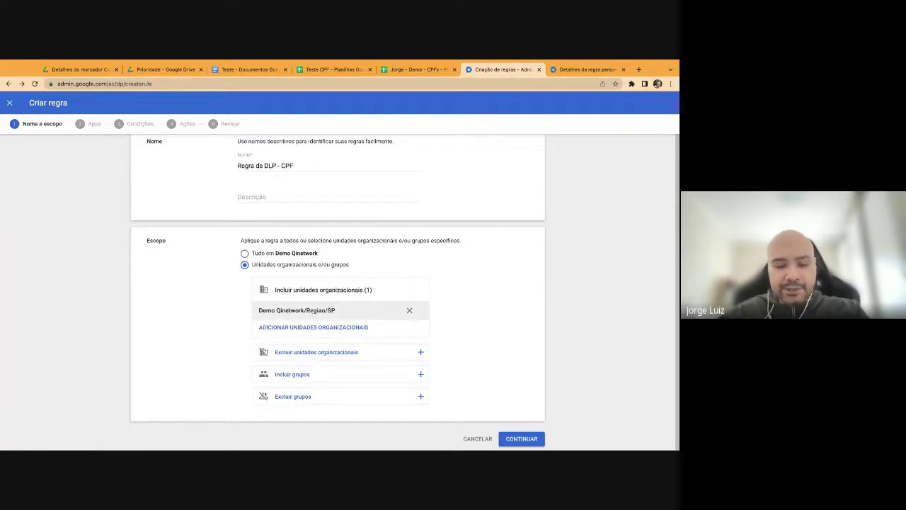
drag(305, 310, 257, 312)
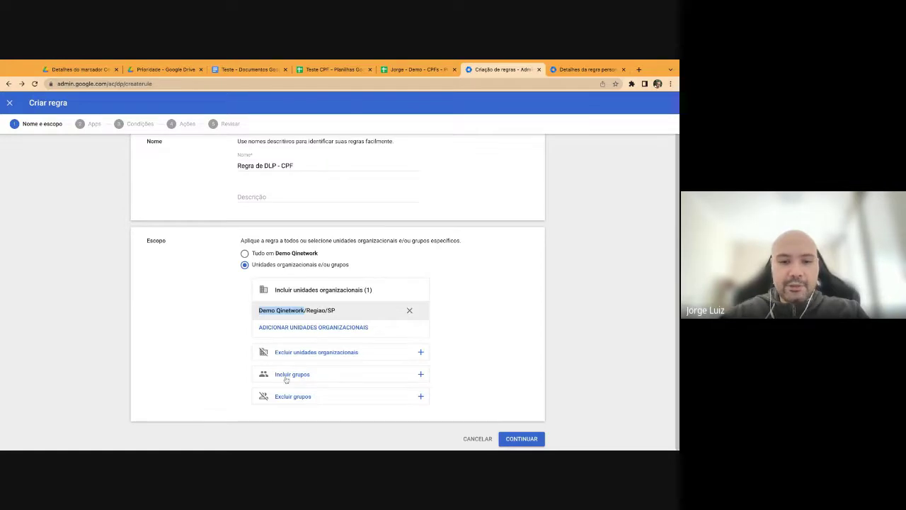
click(532, 439)
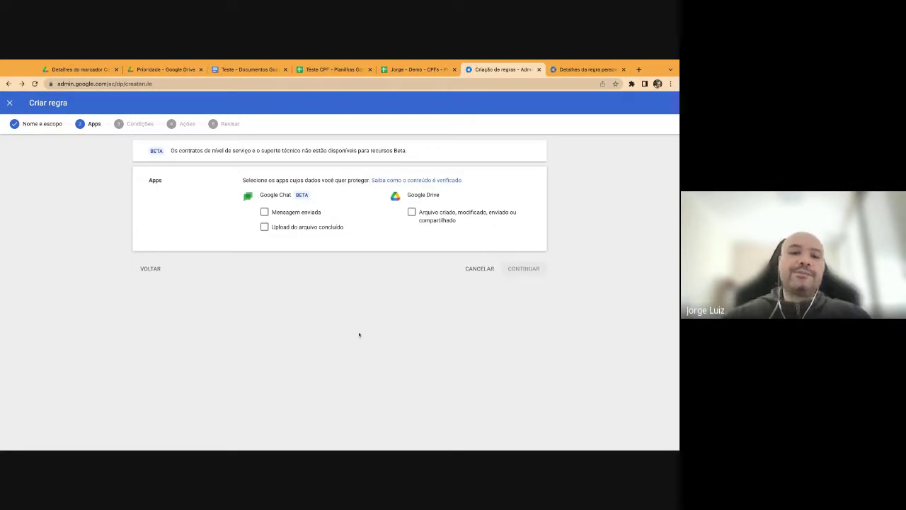
Apply the rule to Google Drive files created, modified, uploaded or shared, leaving Google Chat unchecked
double_click(302, 195)
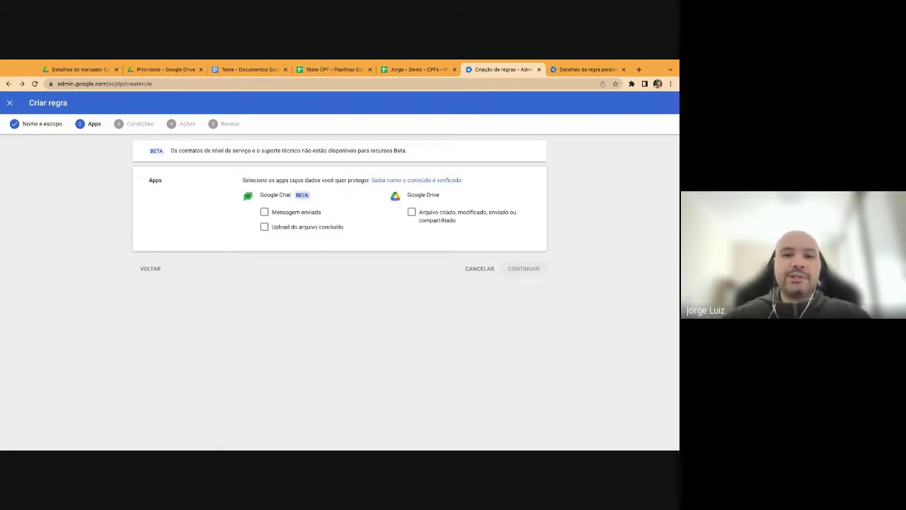
drag(309, 195, 260, 199)
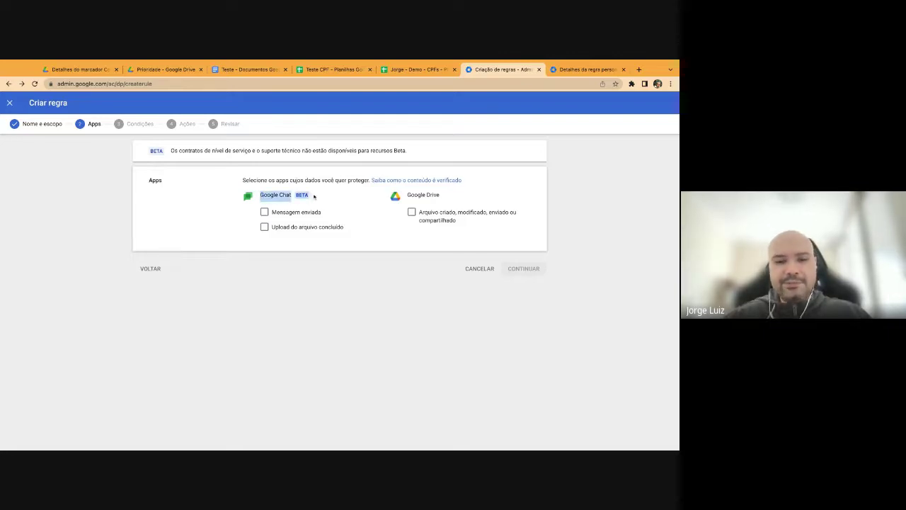
click(330, 204)
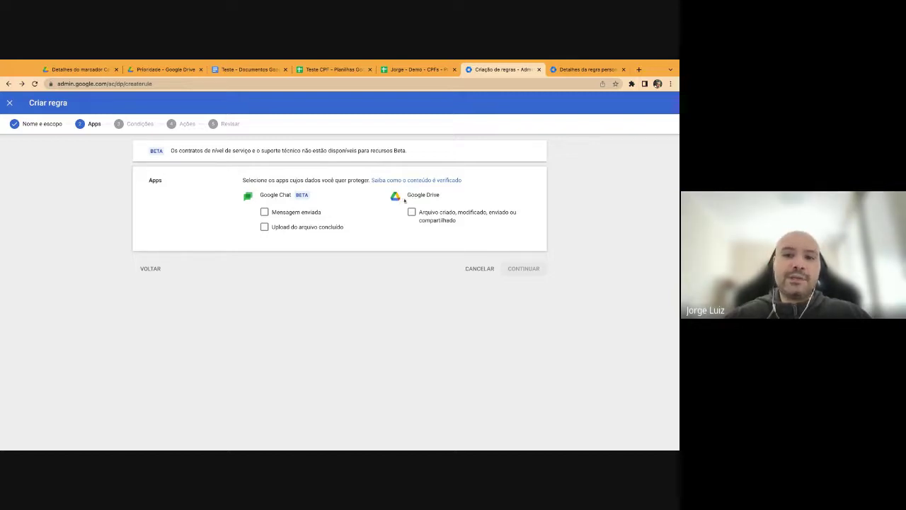
triple_click(408, 197)
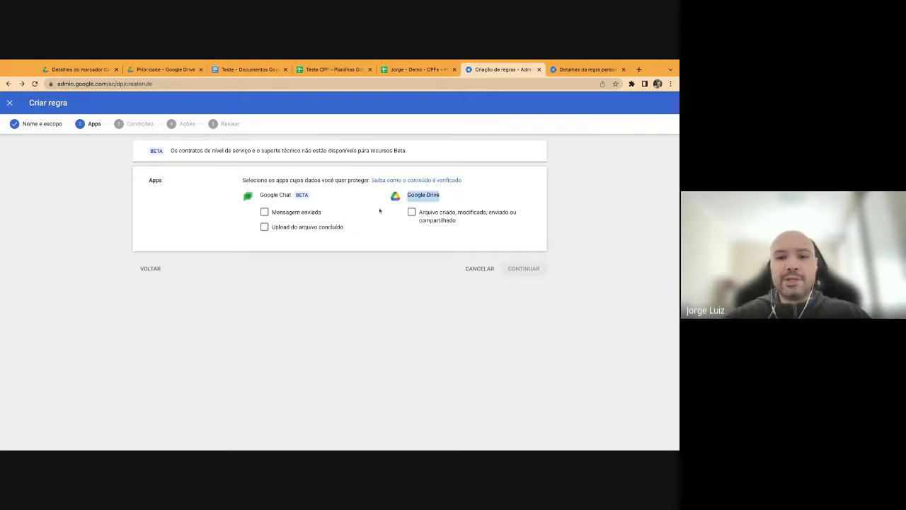
triple_click(316, 198)
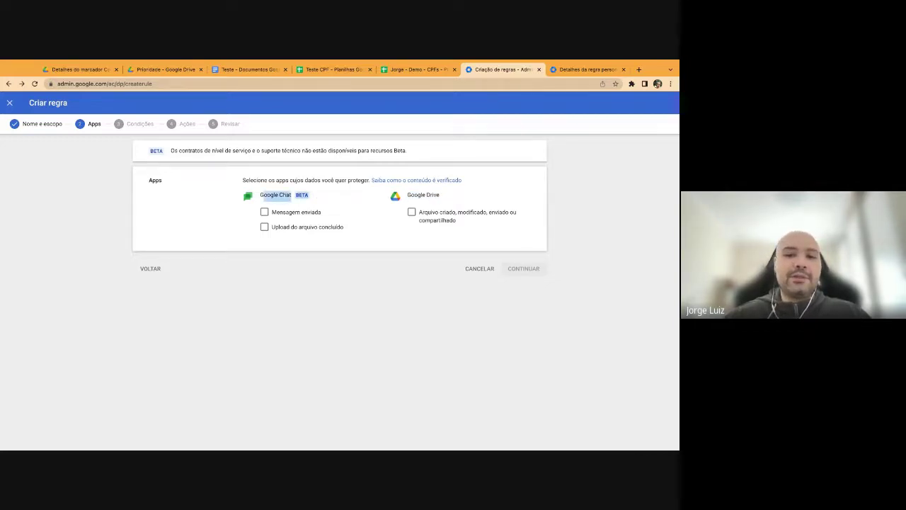
drag(260, 195, 291, 194)
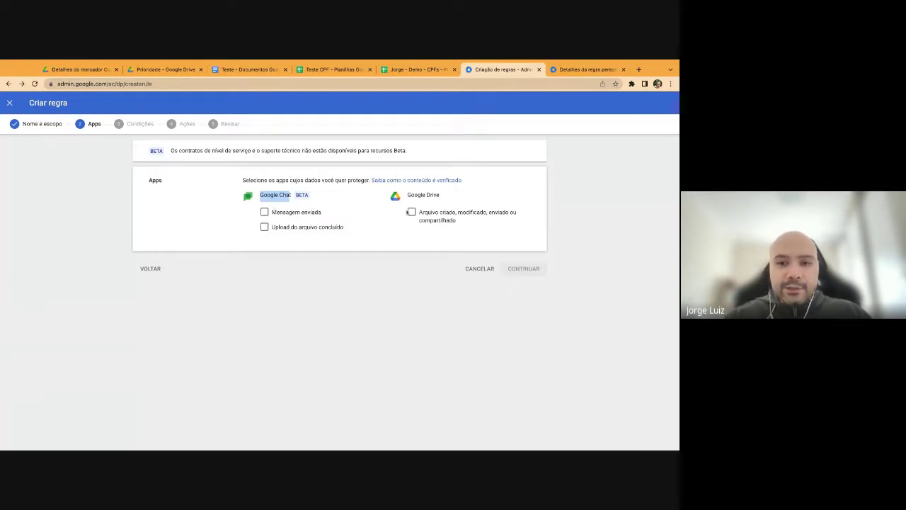
click(412, 213)
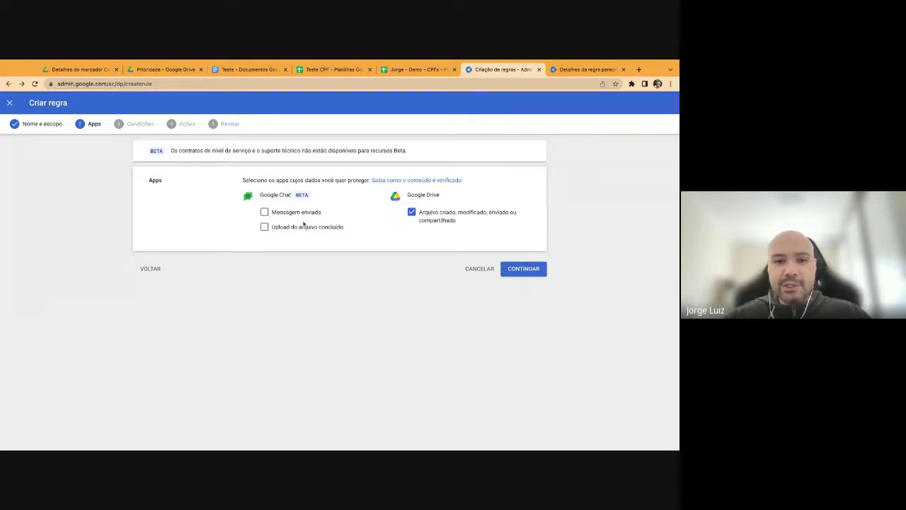
Add a condition scanning all content for a match against a predefined data type
click(516, 268)
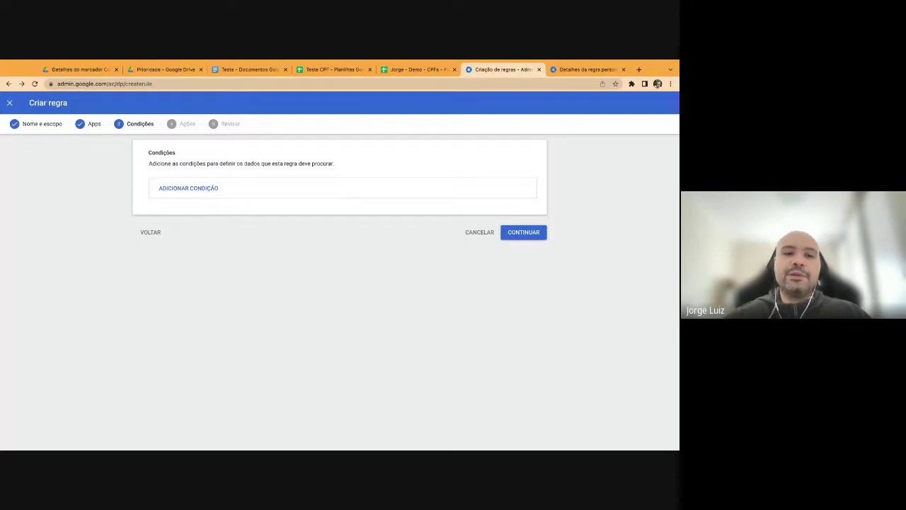
click(182, 190)
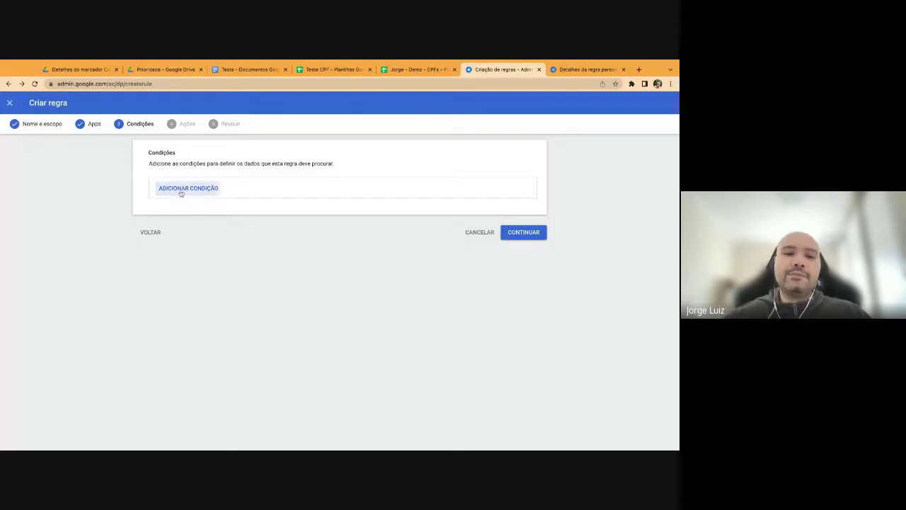
click(220, 197)
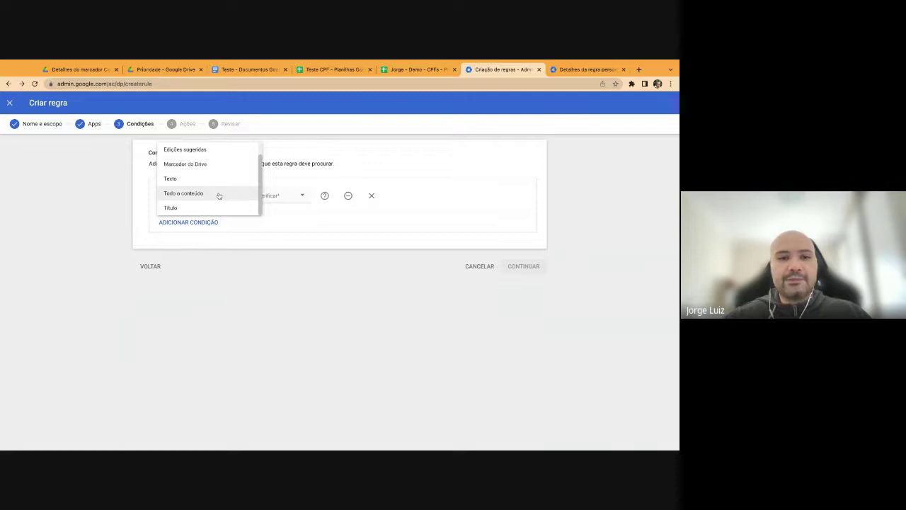
click(220, 197)
click(265, 198)
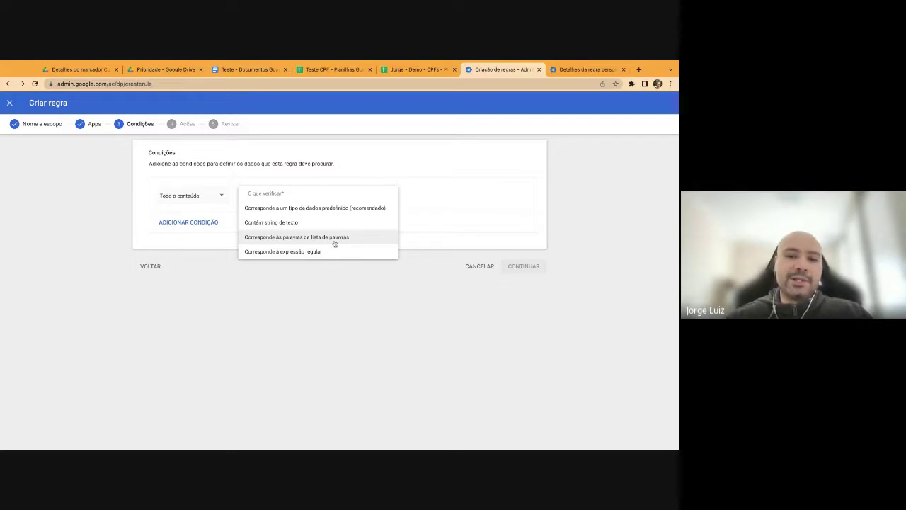
click(335, 211)
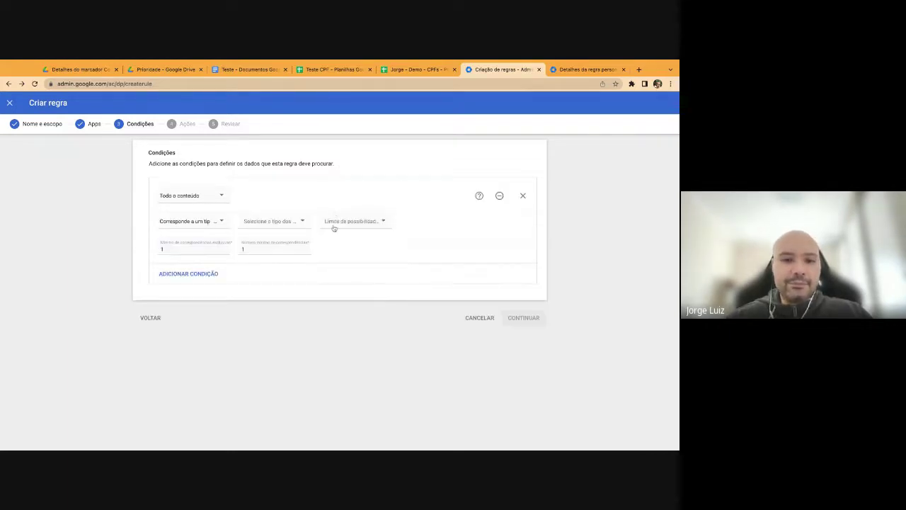
click(214, 225)
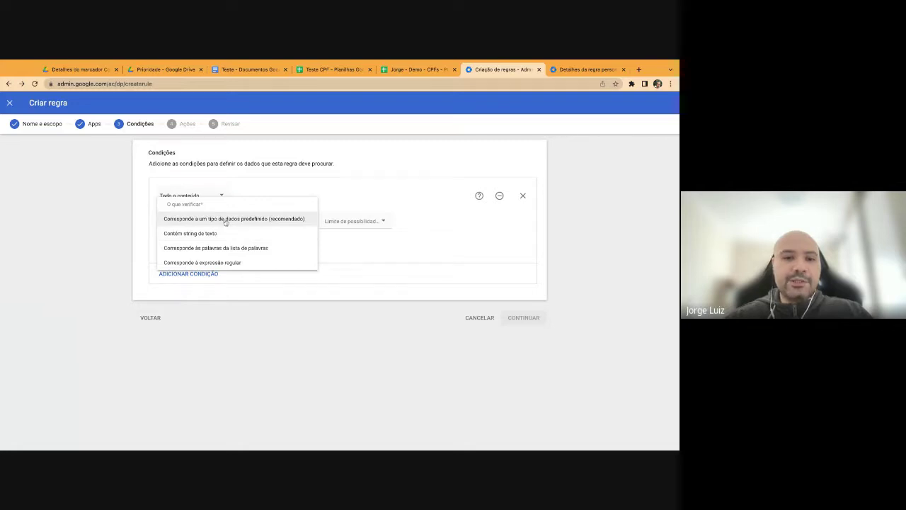
click(245, 224)
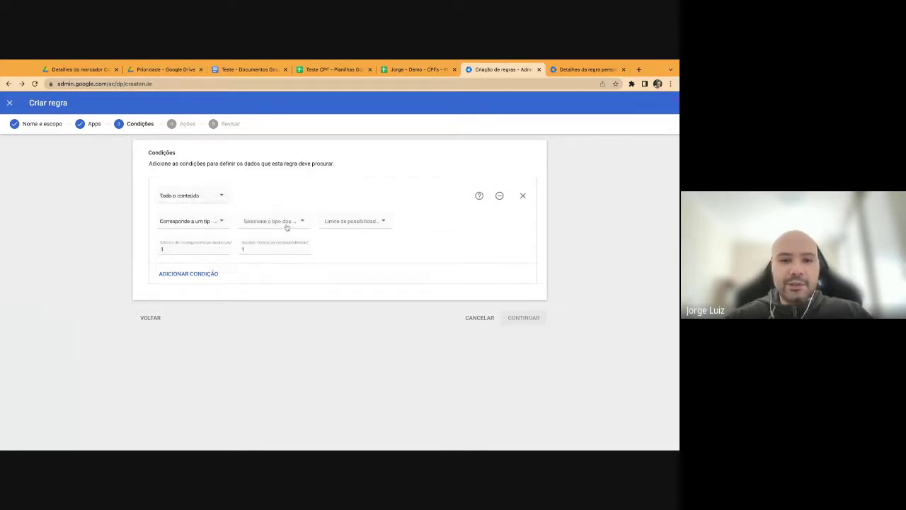
Choose Brasil - Número do CPF as the condition's predefined data type
click(287, 227)
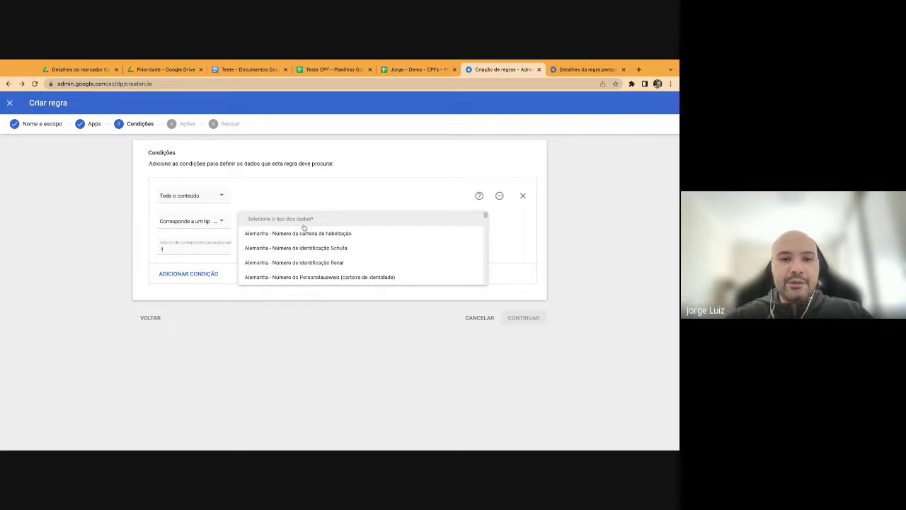
scroll(305, 245, down, 2)
scroll(311, 249, down, 3)
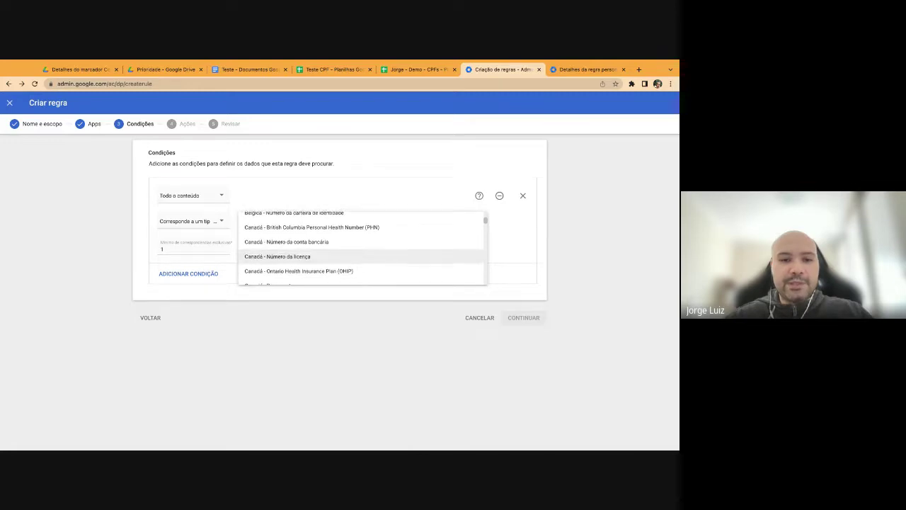
scroll(325, 248, up, 1)
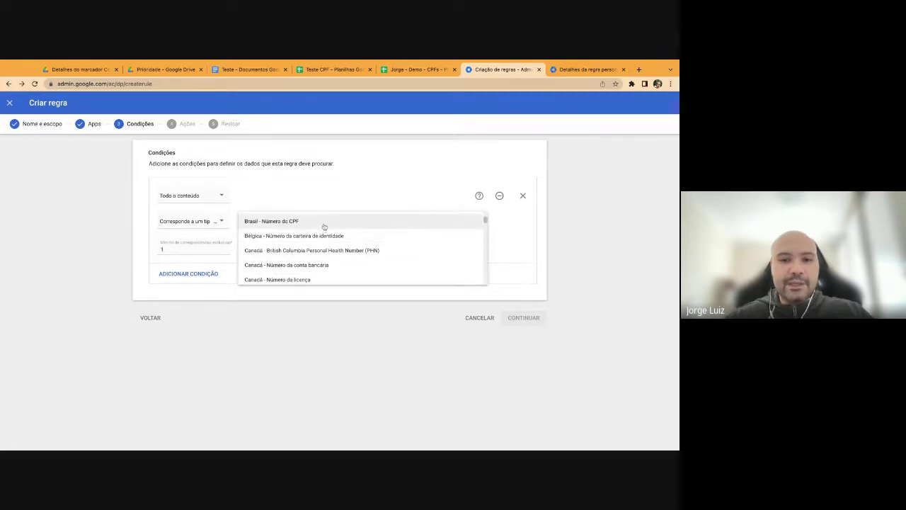
scroll(322, 240, up, 3)
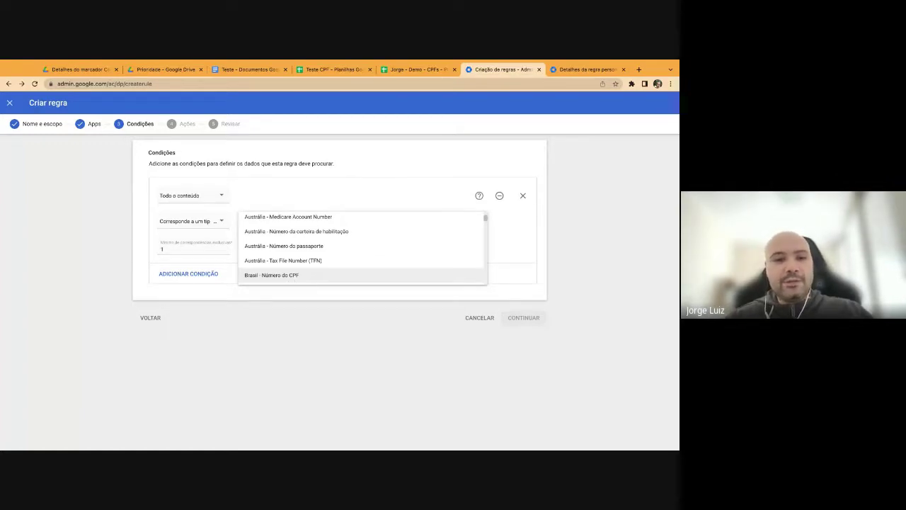
click(295, 276)
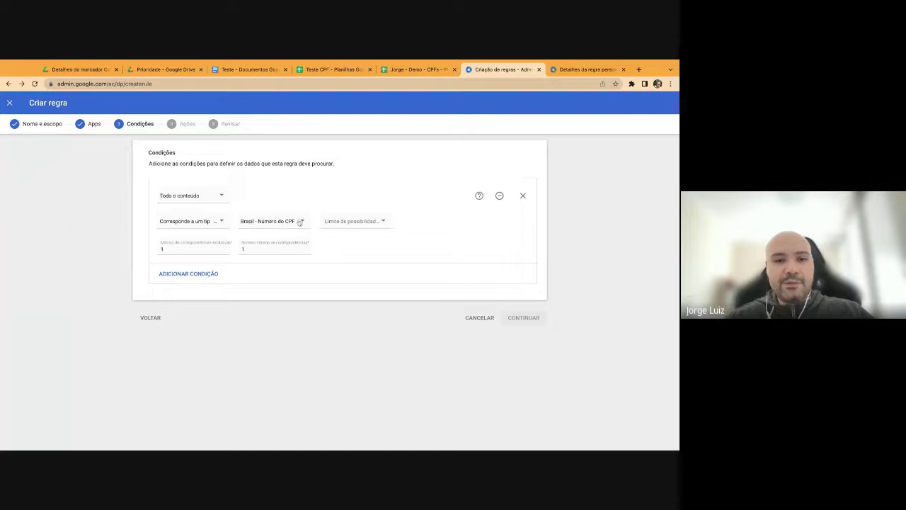
click(358, 222)
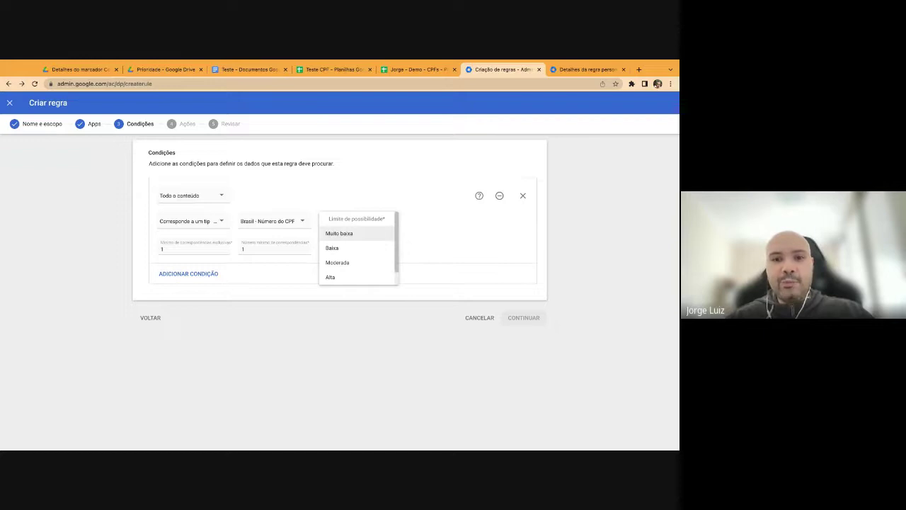
Set the CPF likelihood threshold to Muito baixa with both minimum match counts at 1, then continue
scroll(370, 247, down, 1)
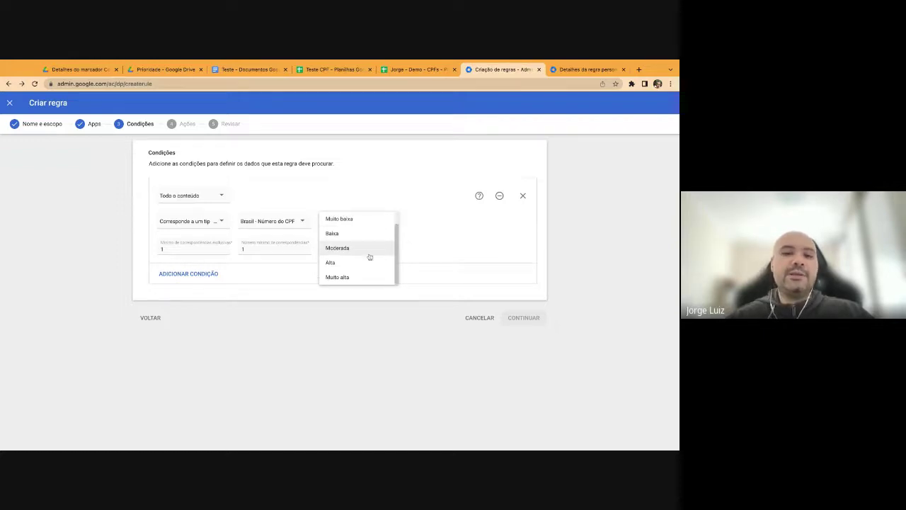
scroll(375, 264, up, 1)
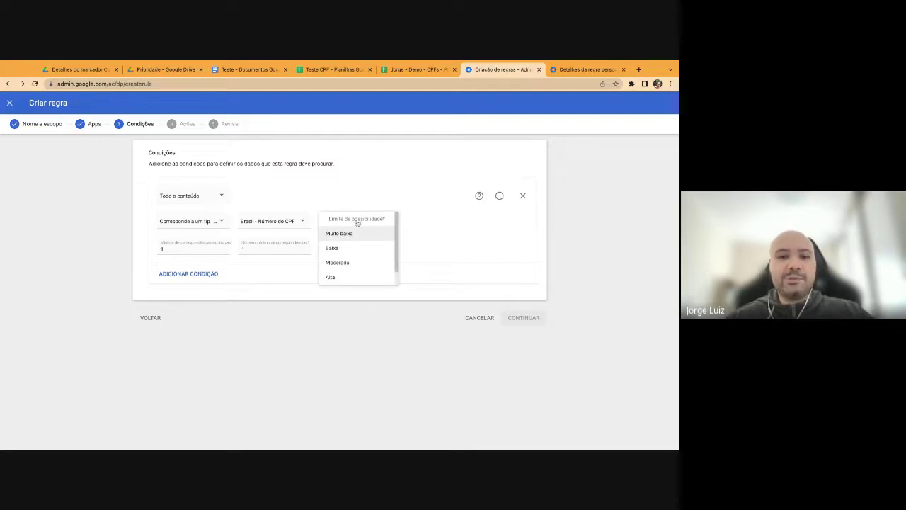
click(336, 234)
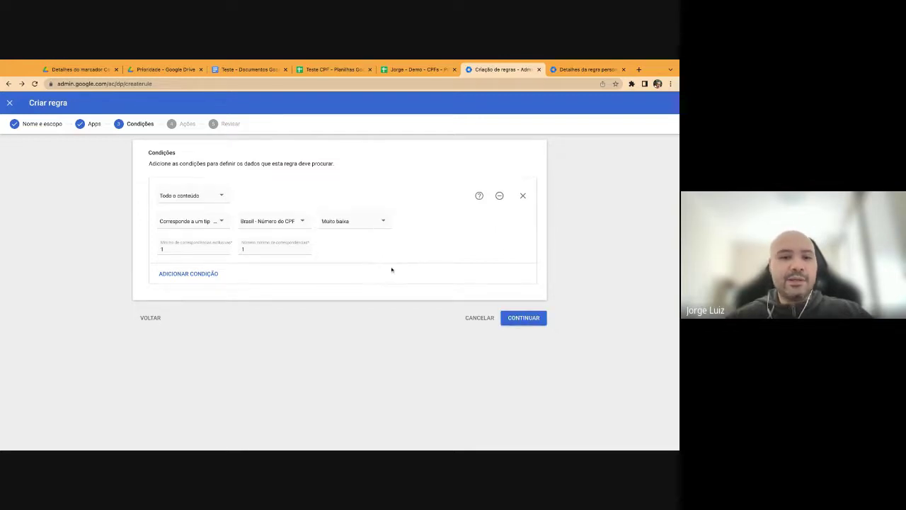
click(217, 248)
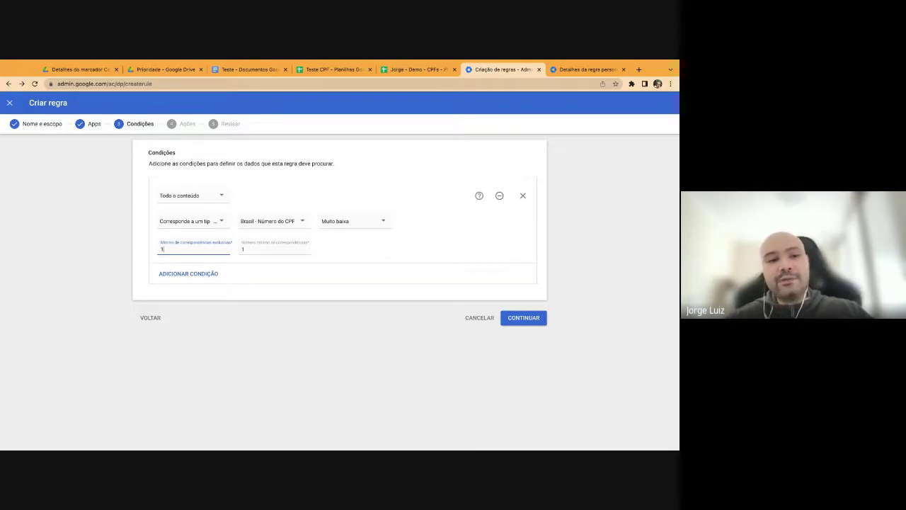
key(BackSpace)
text(2)
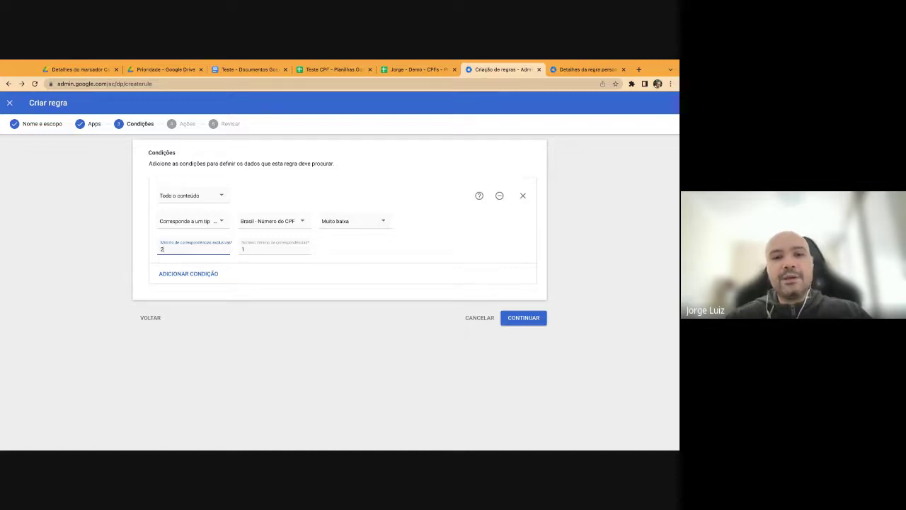
click(271, 250)
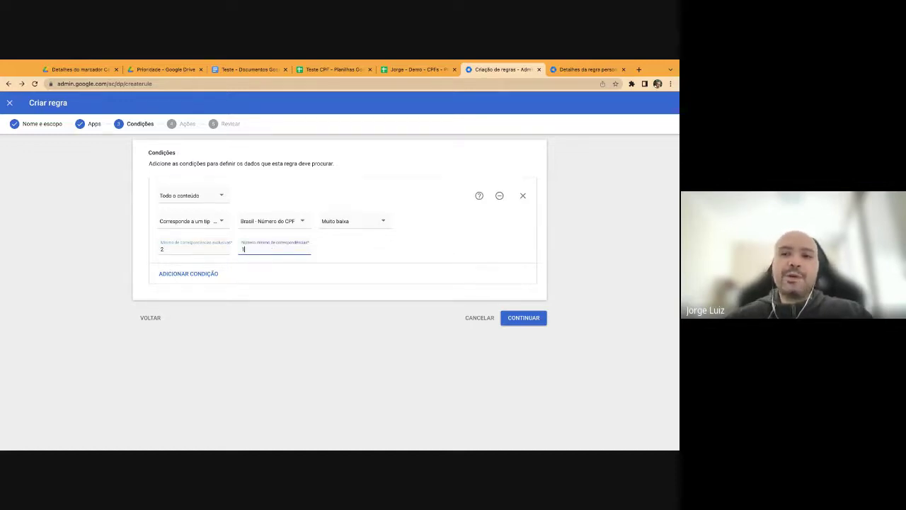
click(196, 249)
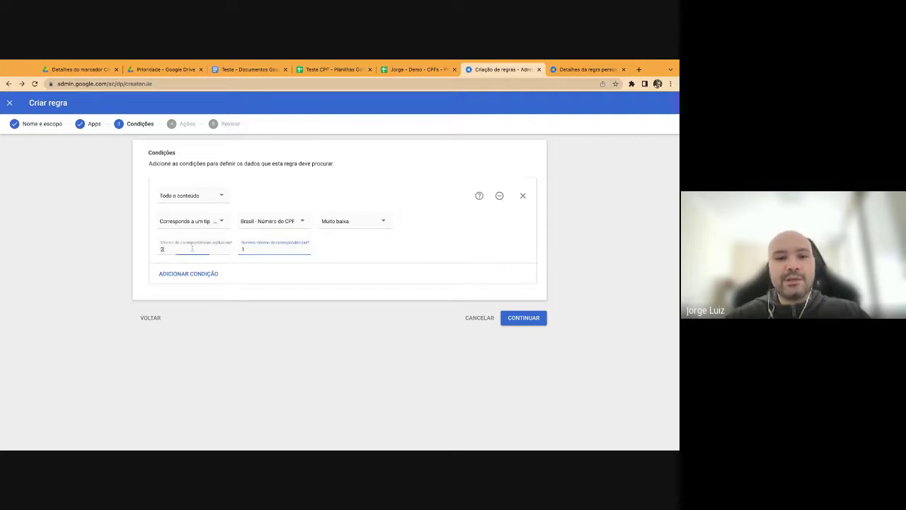
key(BackSpace)
text(1)
click(524, 318)
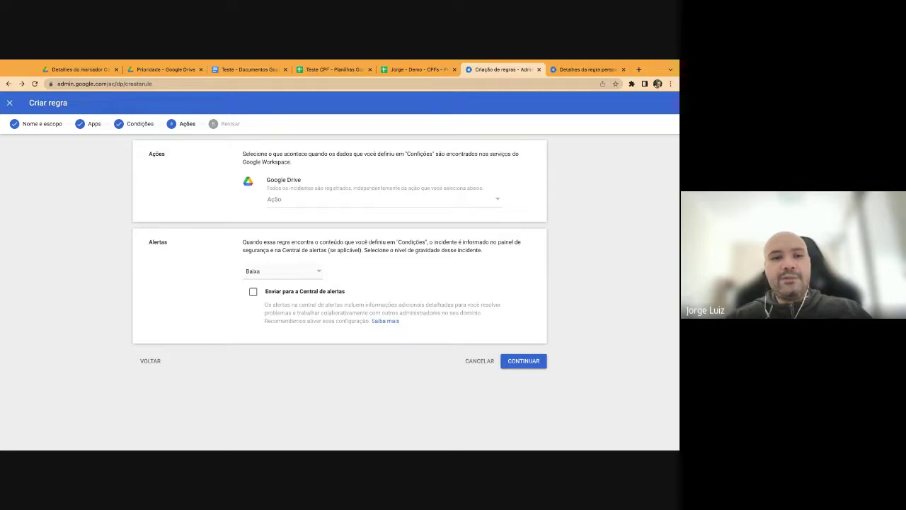
Set the rule's Google Drive action to Bloquear compartilhamento externo
click(309, 201)
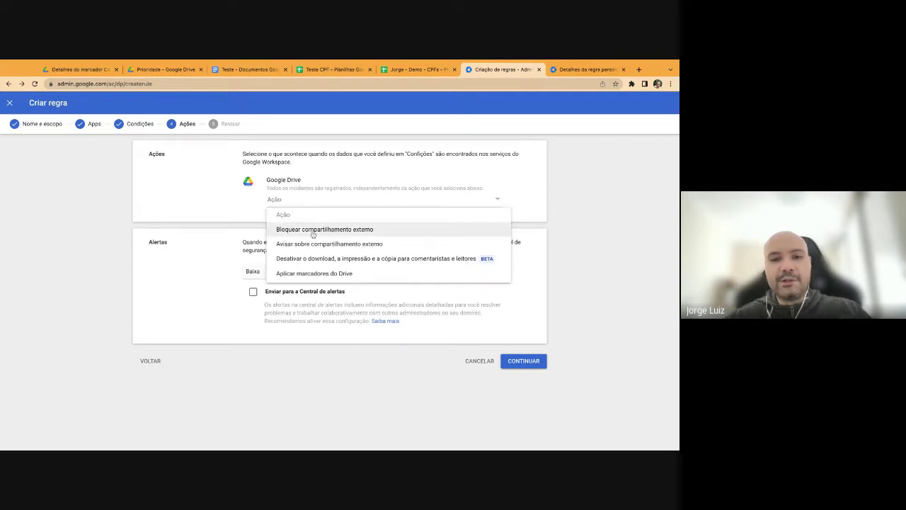
click(313, 231)
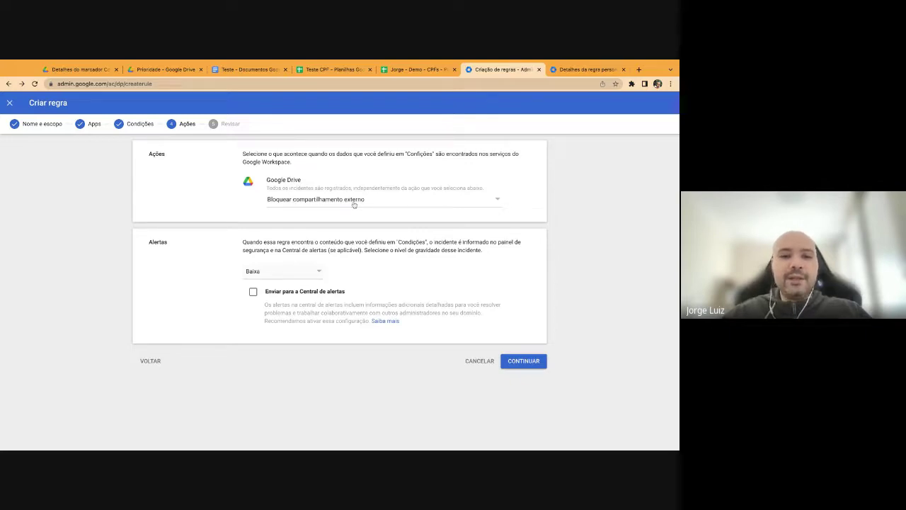
Send incidents to the Alert Center, e-mail all super administrators, and close the rule wizard
click(252, 293)
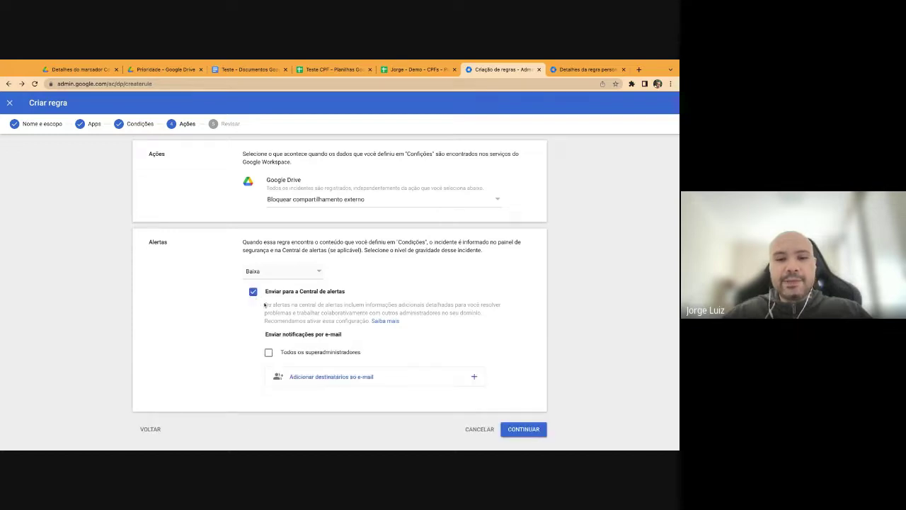
click(269, 354)
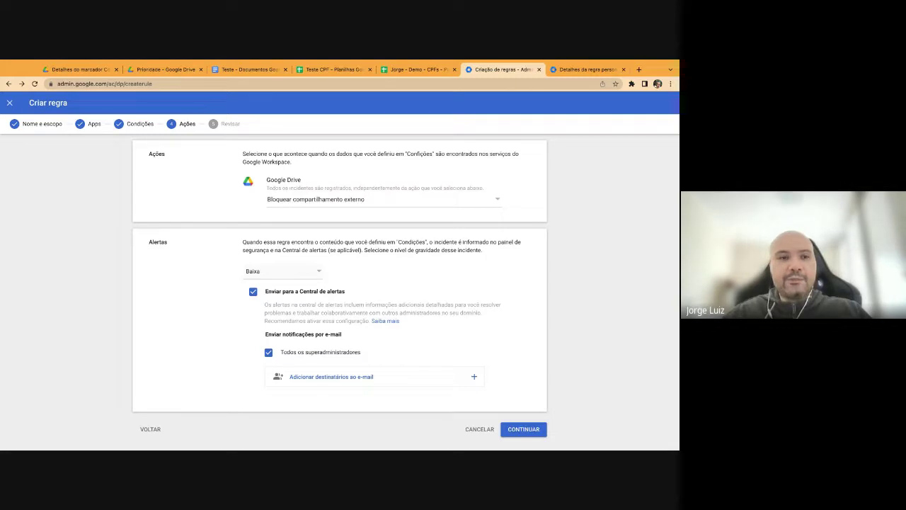
click(9, 103)
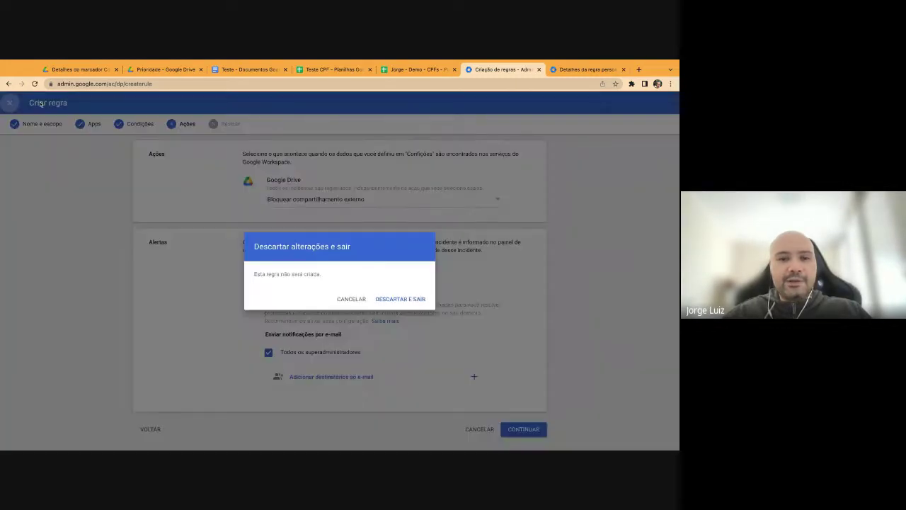
Discard the unsaved rule and open the DLP - CPF DRIVE - NÃO EXCLUIR rule's details
click(400, 299)
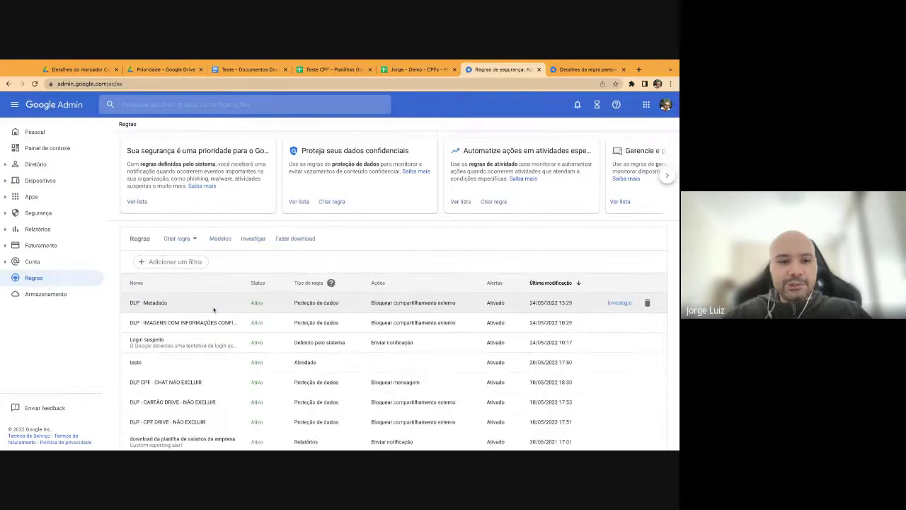
scroll(213, 373, down, 2)
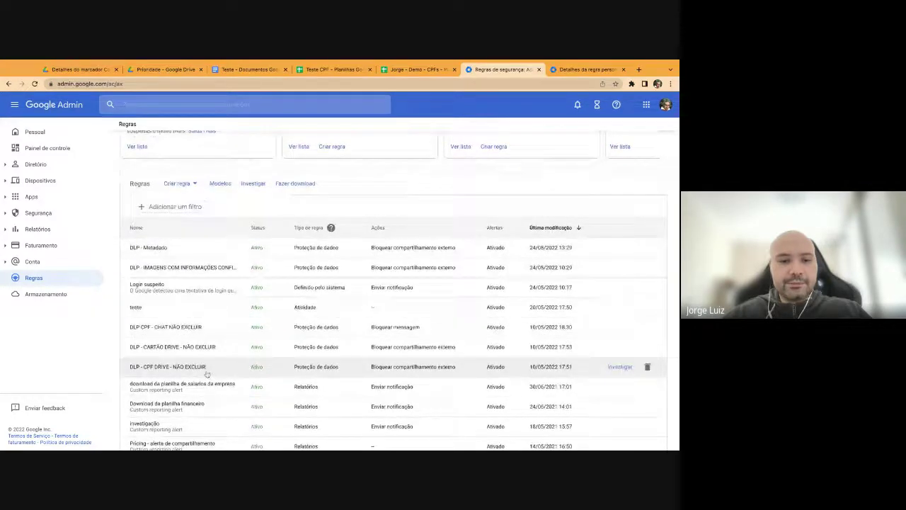
click(207, 374)
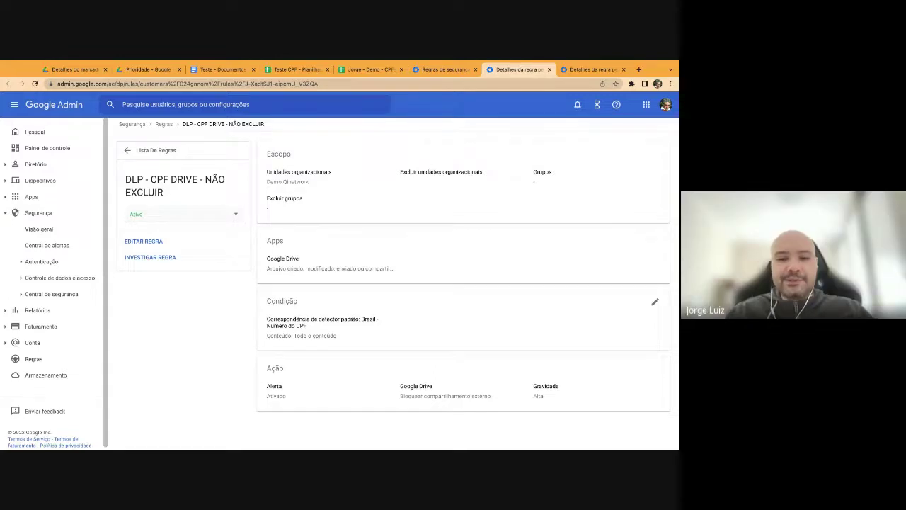
click(443, 385)
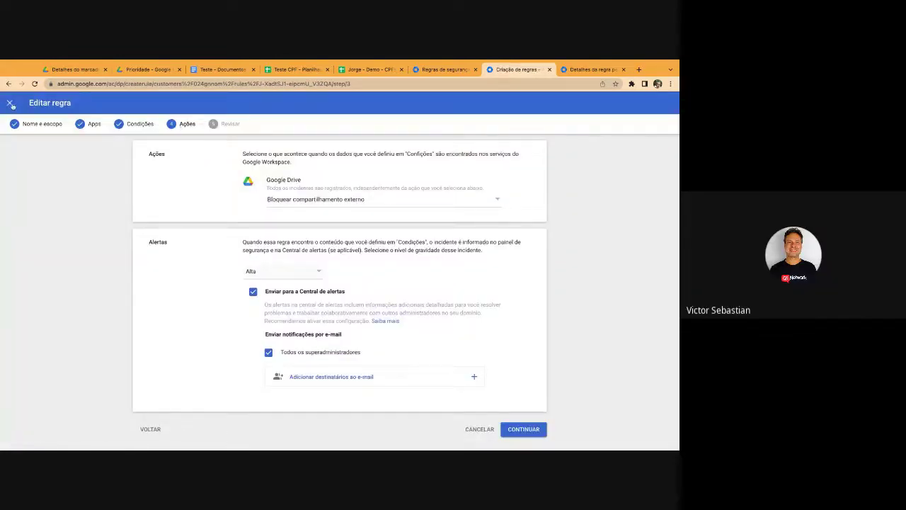
Keep the CPF condition at Moderada likelihood and add a second condition joined by E
click(150, 429)
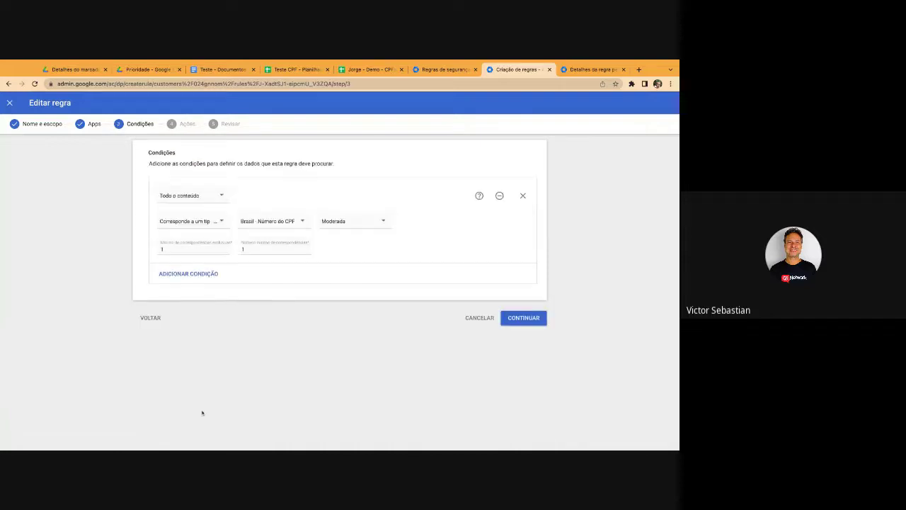
click(334, 226)
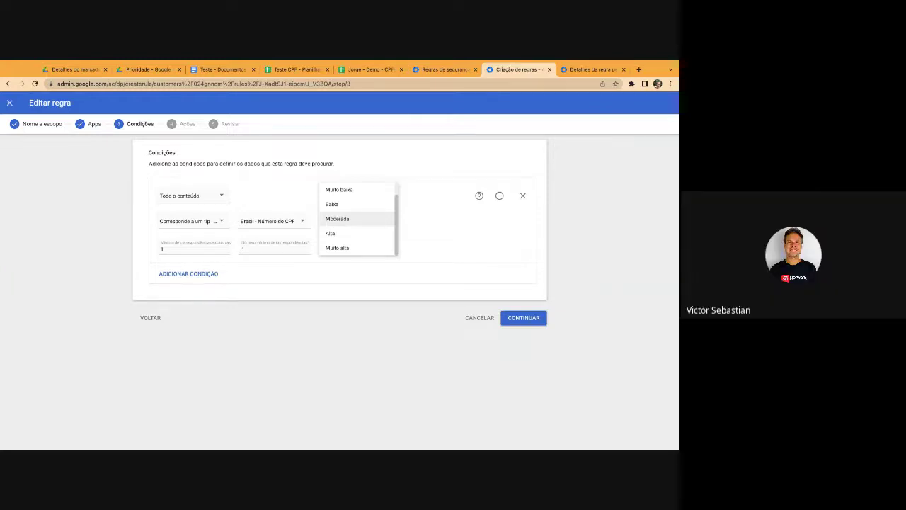
click(316, 281)
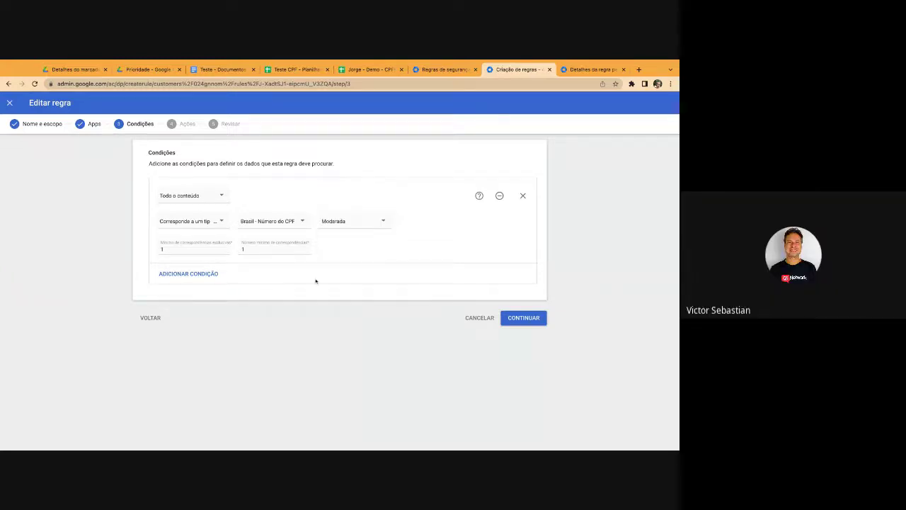
click(206, 197)
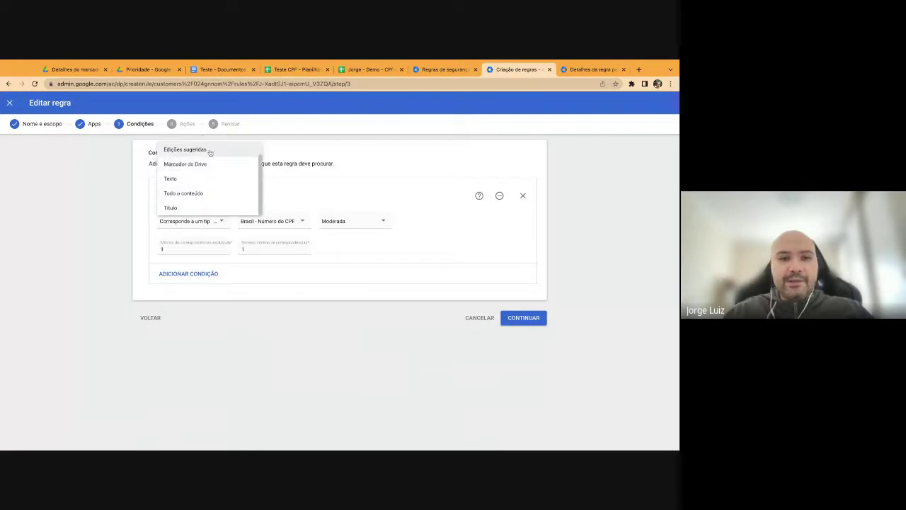
click(364, 256)
click(205, 275)
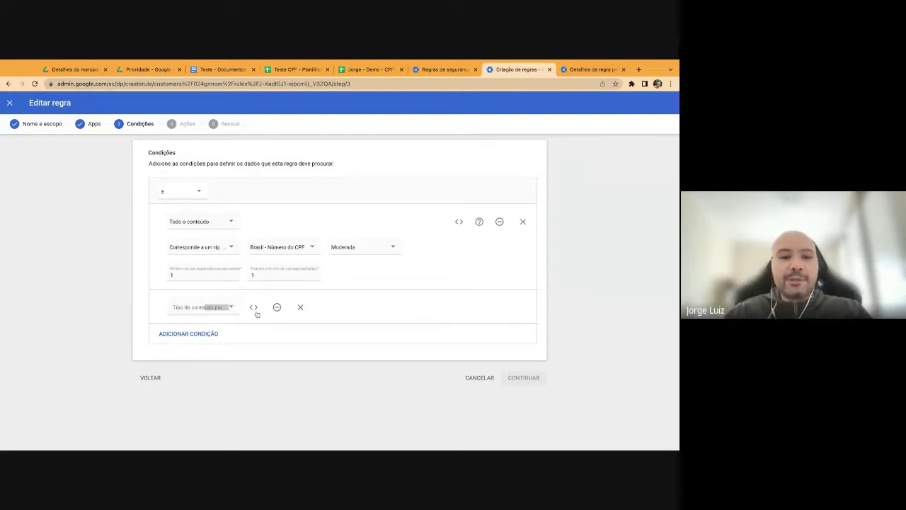
Nest the new condition, review the E/OU choices, then remove the empty conditions
click(256, 314)
click(201, 311)
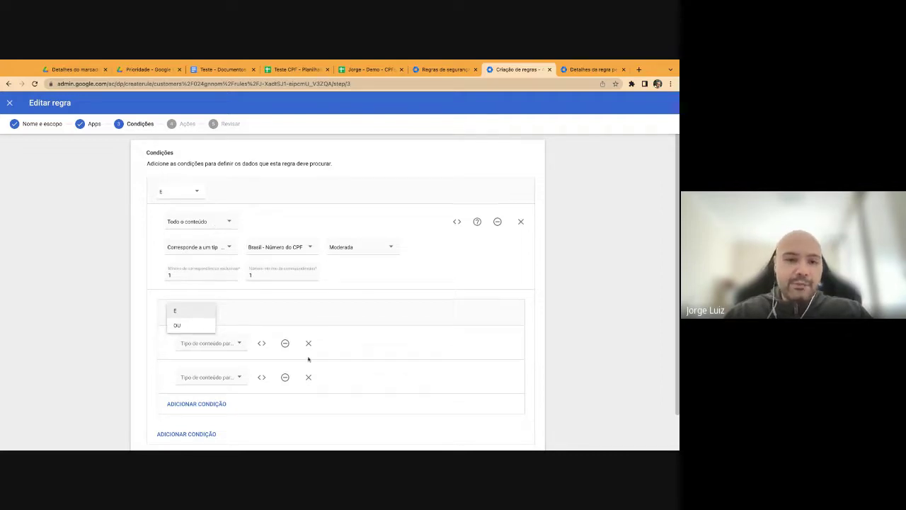
click(309, 344)
click(300, 307)
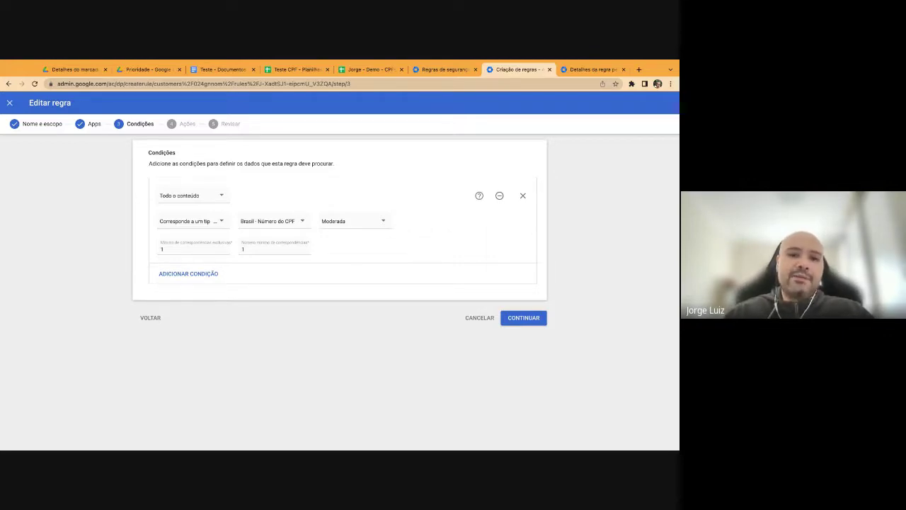
Switch the condition to 'Corresponde à expressão regular' with Placa de carro, then exit unsaved
click(225, 228)
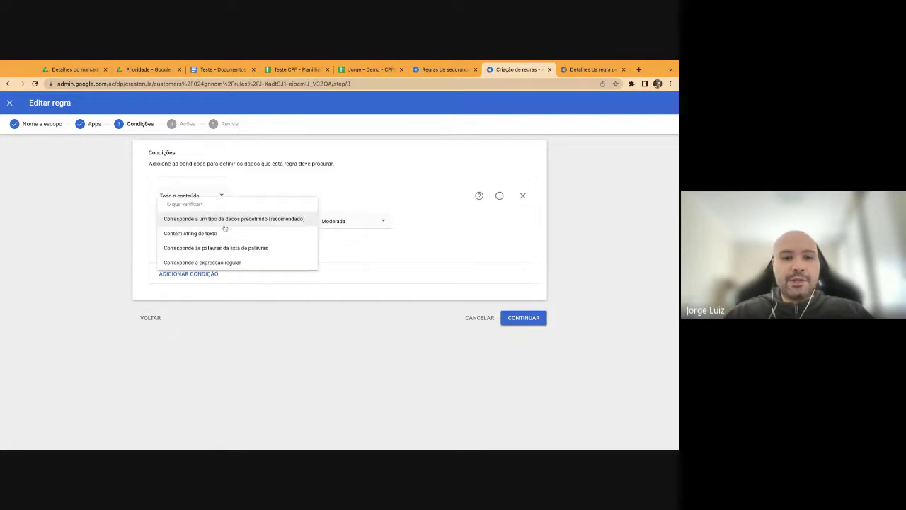
click(202, 262)
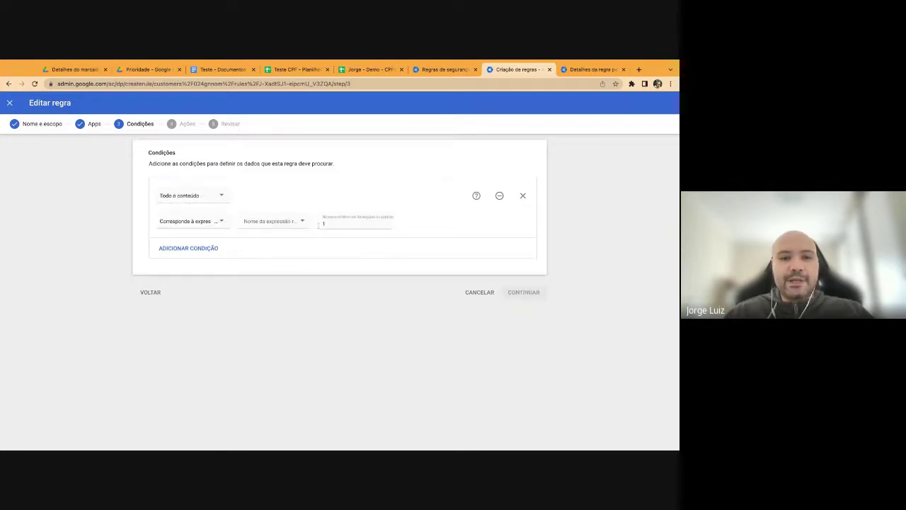
click(301, 223)
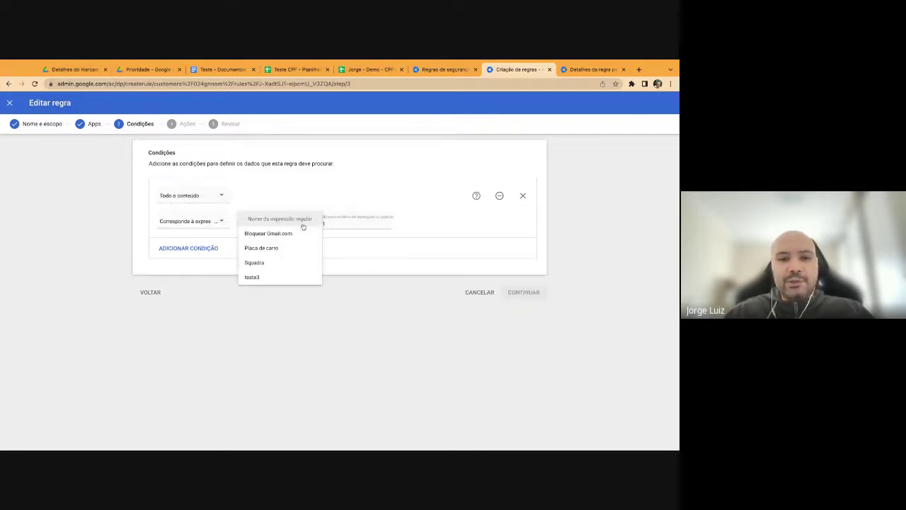
click(294, 250)
click(331, 224)
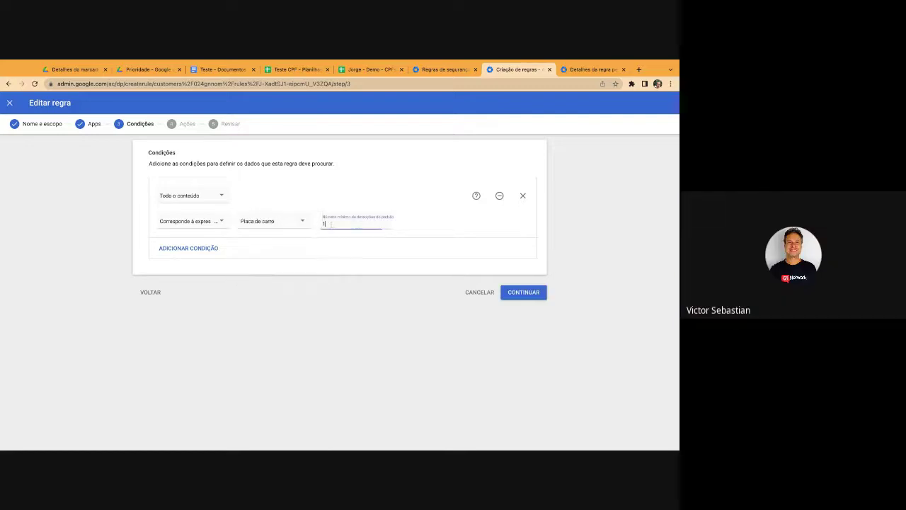
click(304, 226)
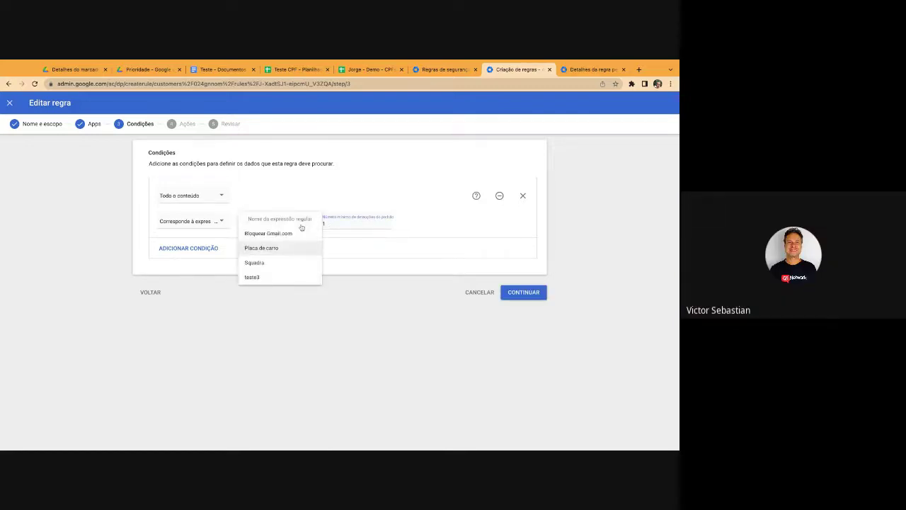
click(280, 247)
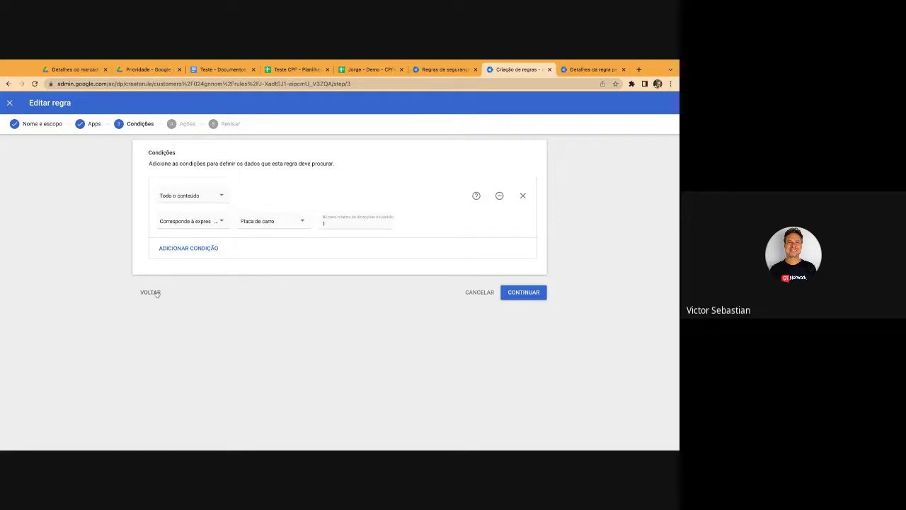
click(268, 221)
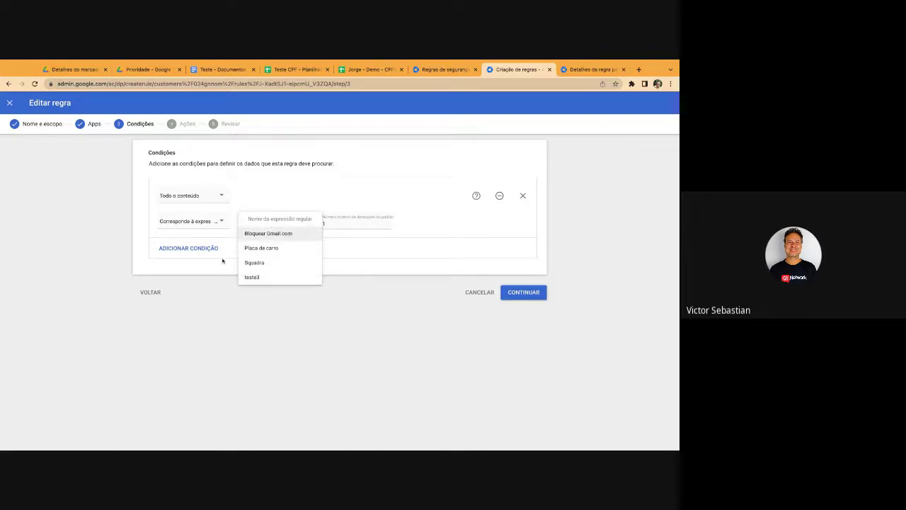
click(10, 103)
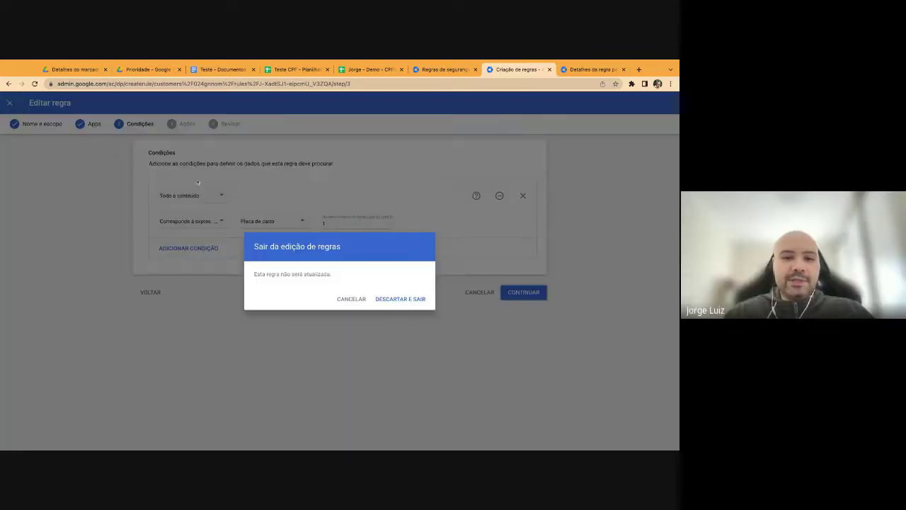
click(415, 301)
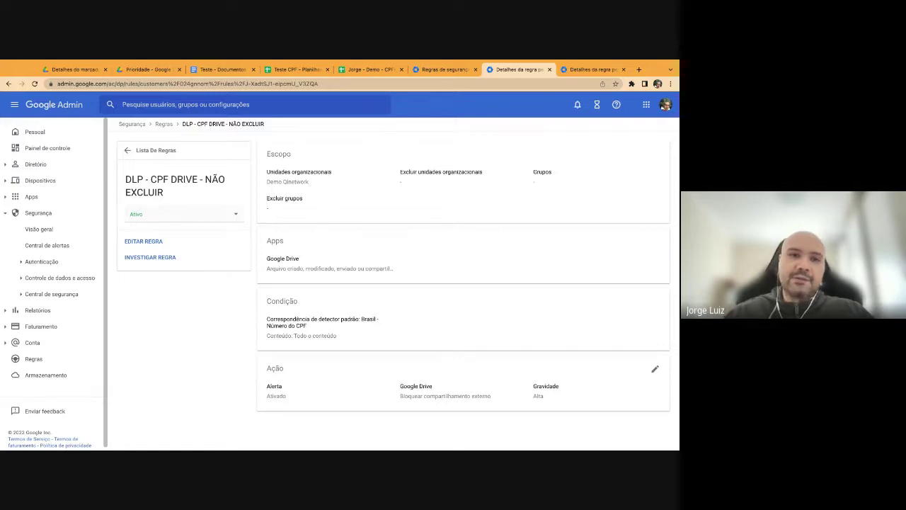
Go back to the Security Rules list via the Regras breadcrumb
click(163, 124)
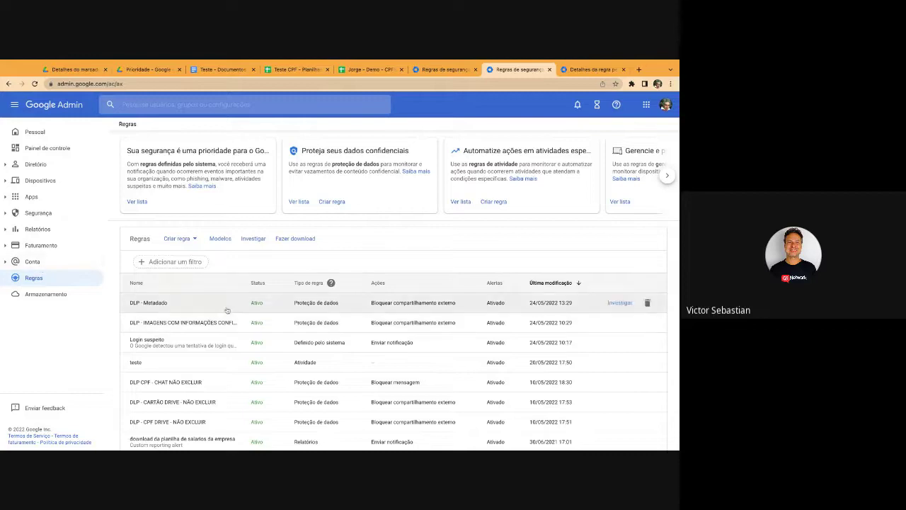
Open the DLP CPF - CHAT NÃO EXCLUIR rule and edit its Bloquear mensagem Chat action
scroll(238, 312, down, 1)
scroll(239, 311, down, 1)
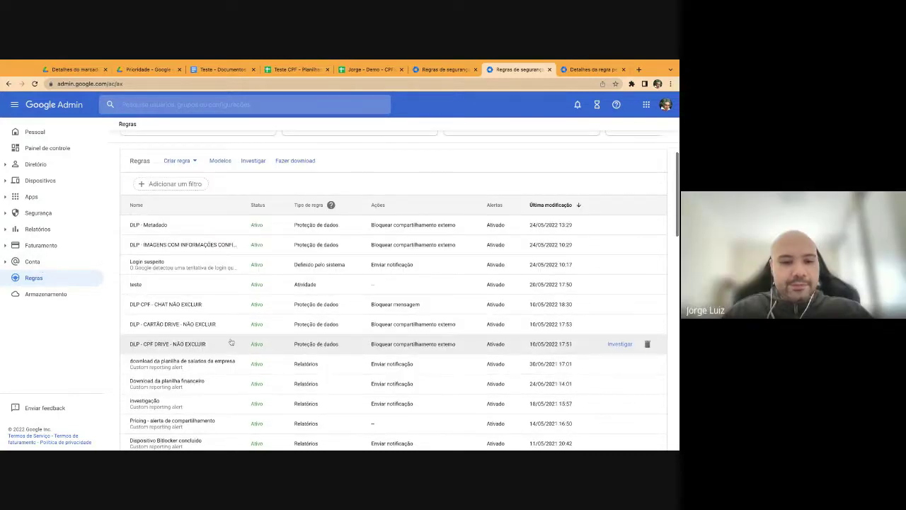
click(204, 308)
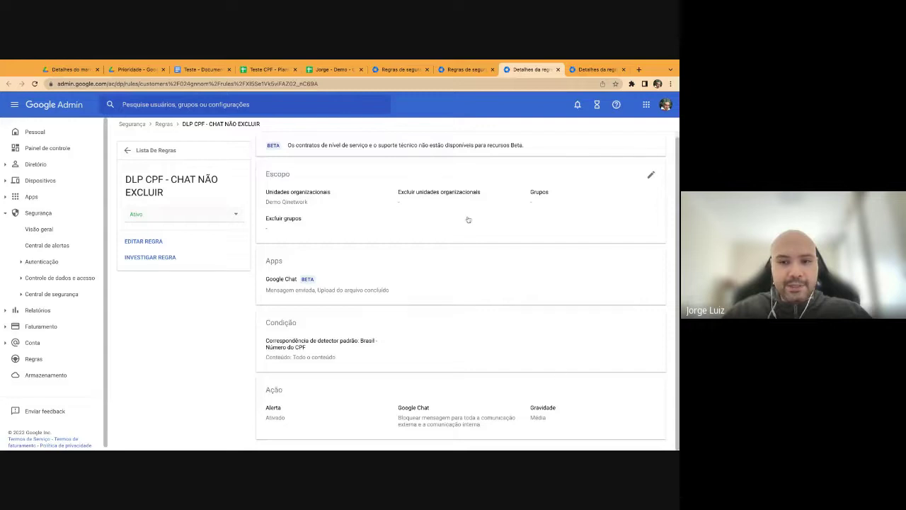
click(651, 393)
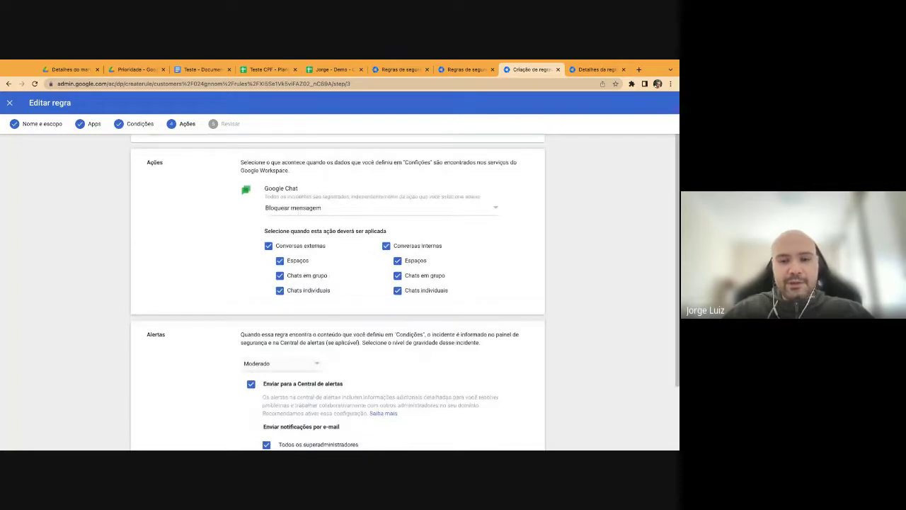
Review the Chat rule's apps and CPF condition, then switch to the demo CPF spreadsheet
scroll(150, 439, down, 2)
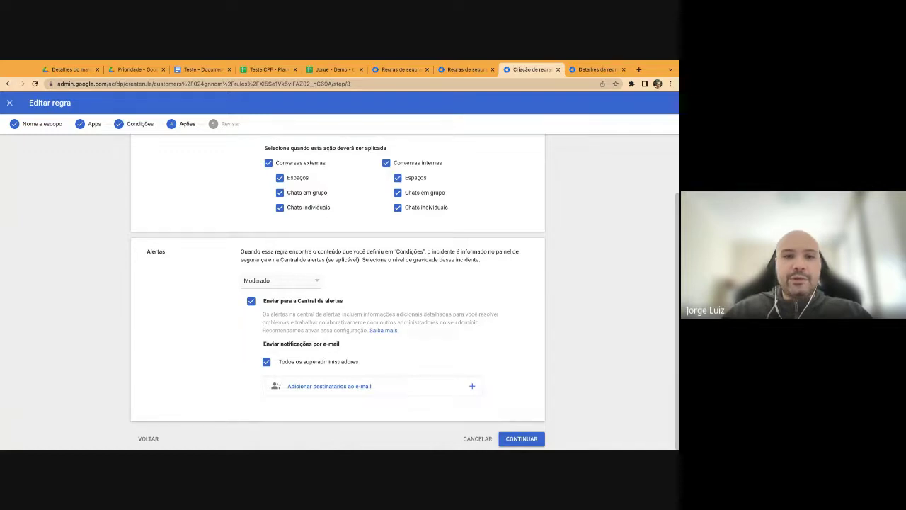
click(148, 438)
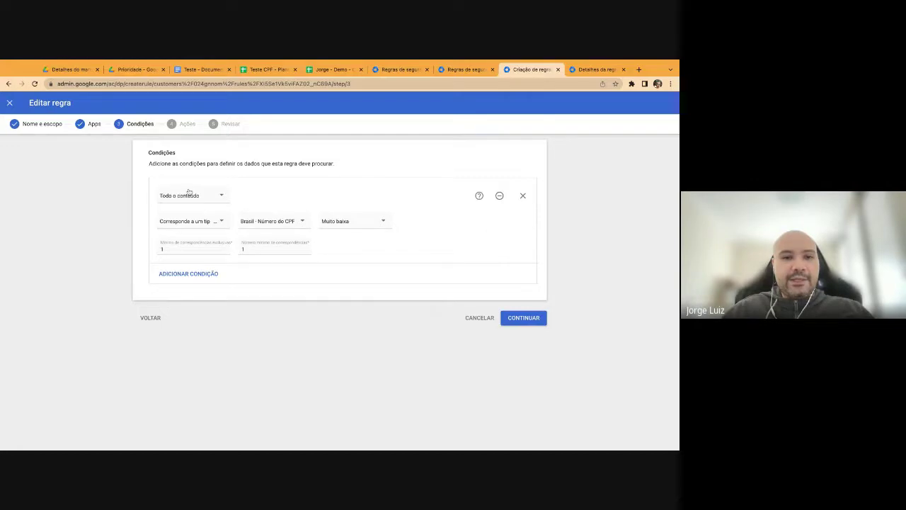
click(151, 318)
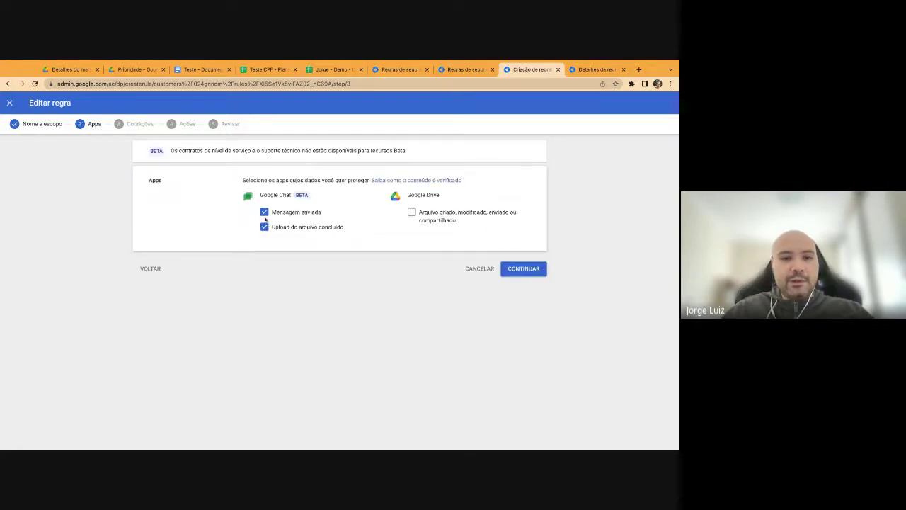
click(523, 269)
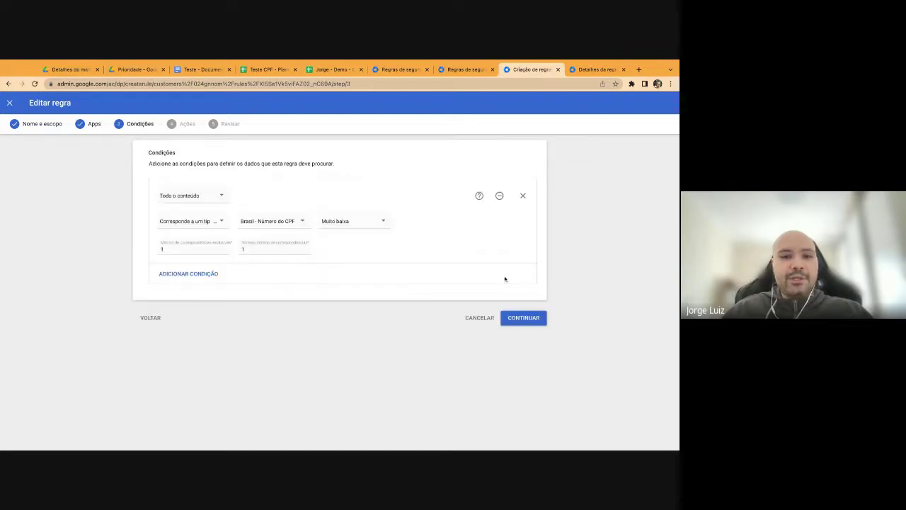
click(525, 320)
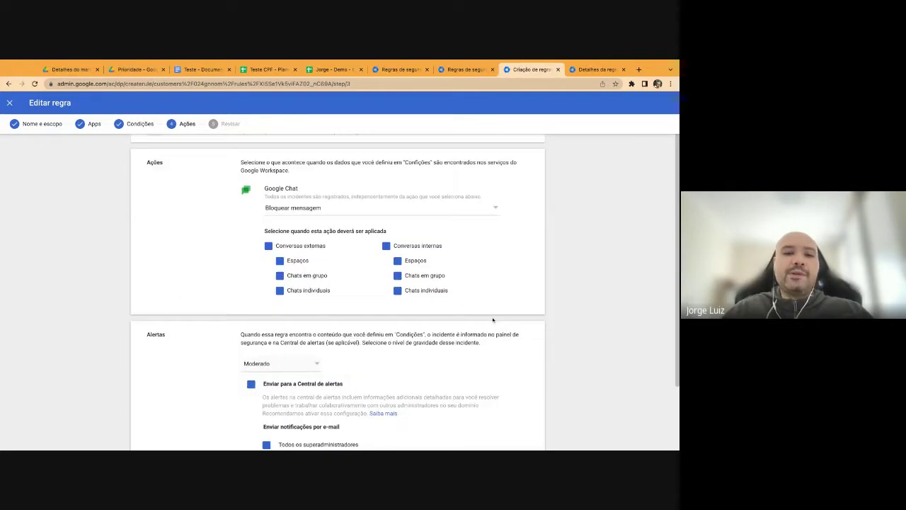
click(336, 71)
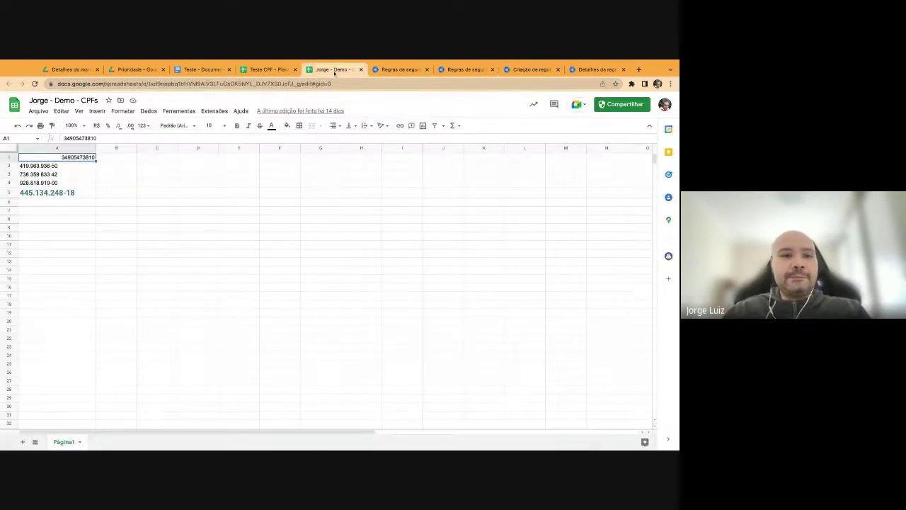
Inspect the formatted and unformatted CPF numbers in cells A1 to A5
click(63, 159)
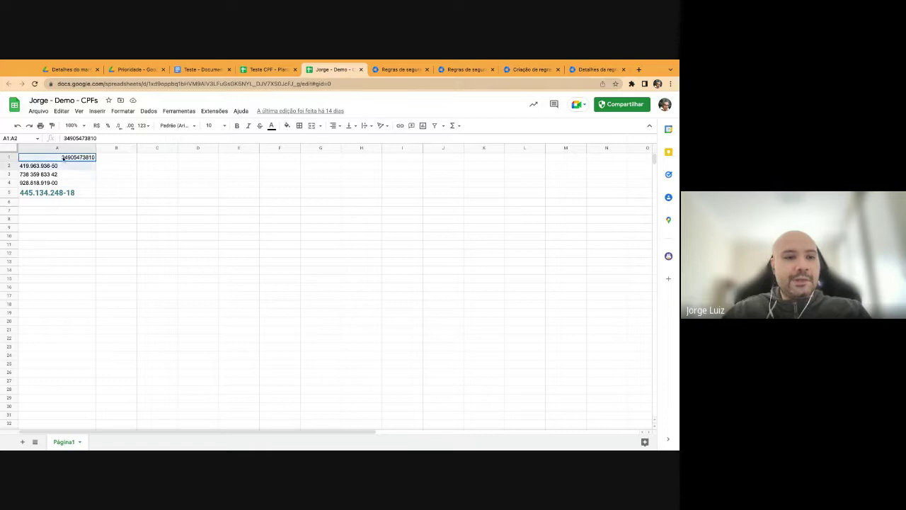
key(super+shift+Down)
click(68, 169)
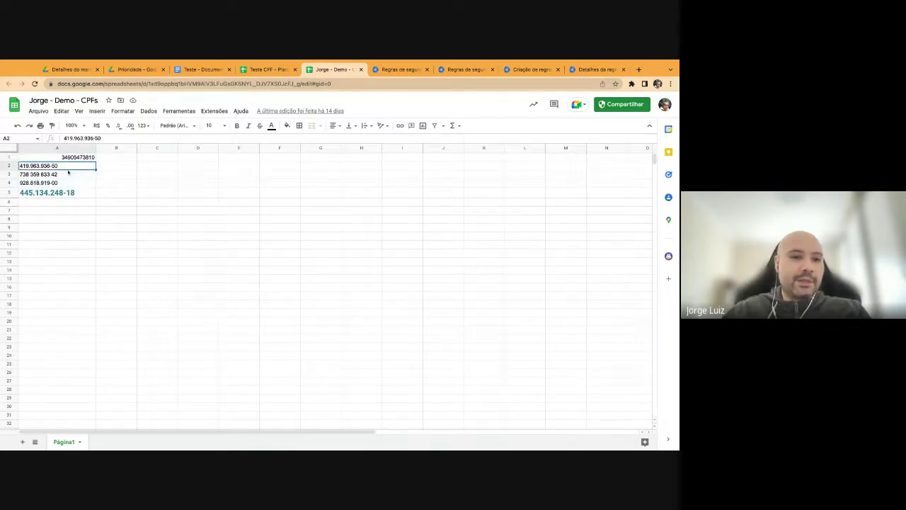
click(93, 158)
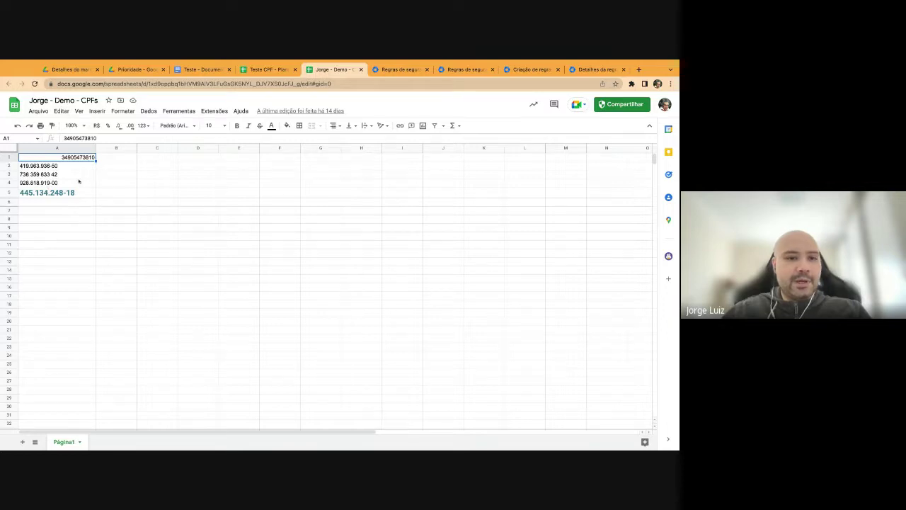
Check the spreadsheet's sharing list for the outside user blocked over confidential content
click(623, 105)
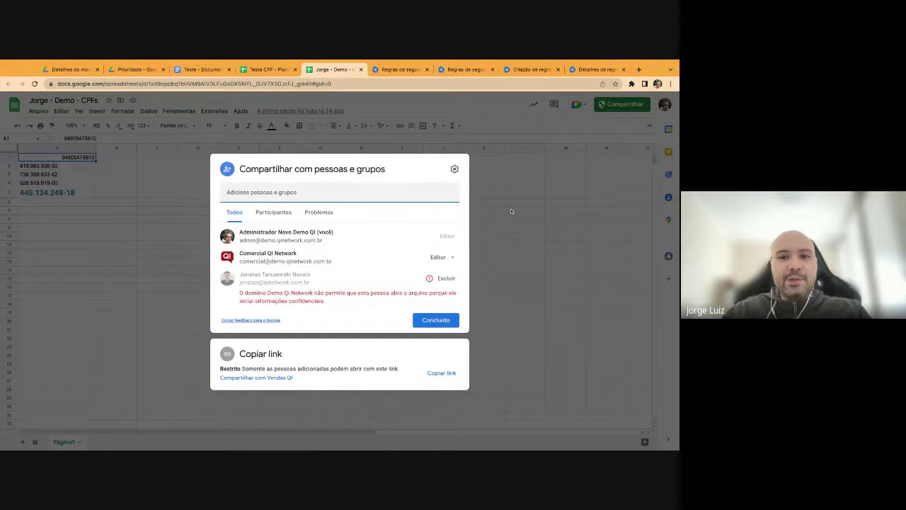
click(480, 200)
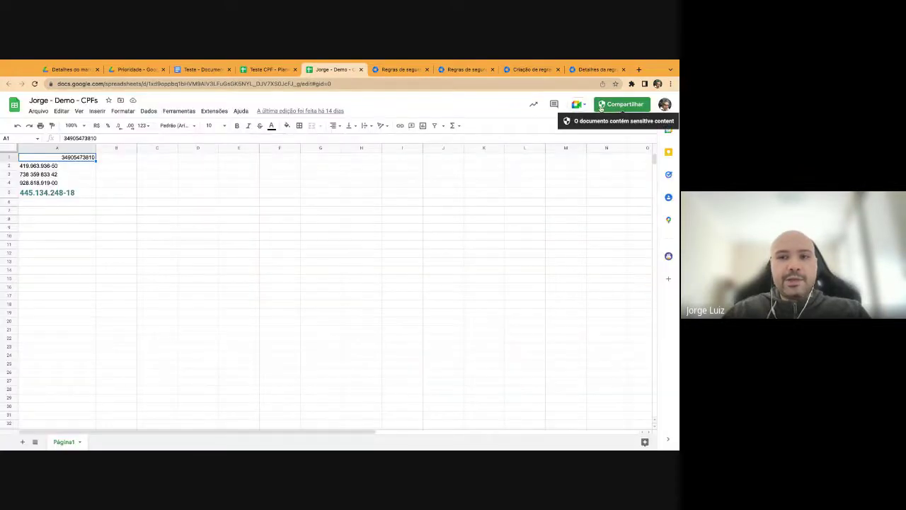
click(617, 106)
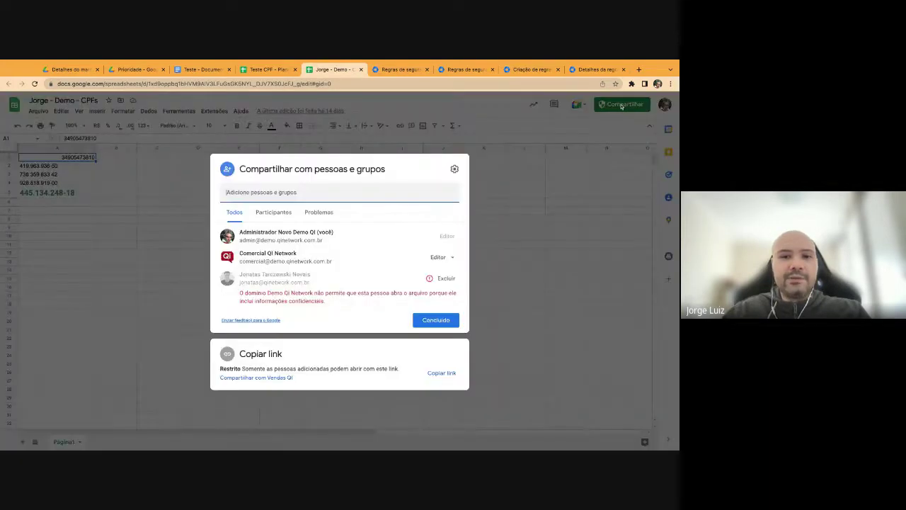
mouse_move(285, 240)
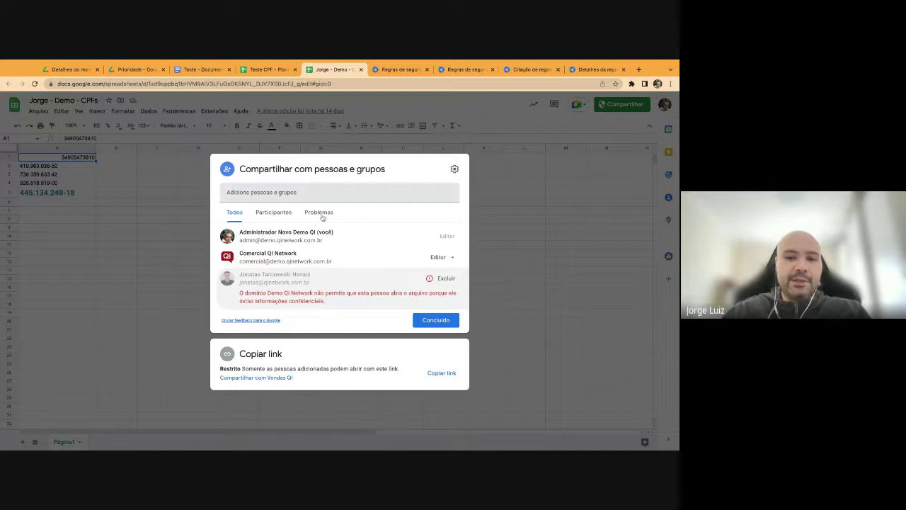
triple_click(274, 283)
mouse_move(274, 283)
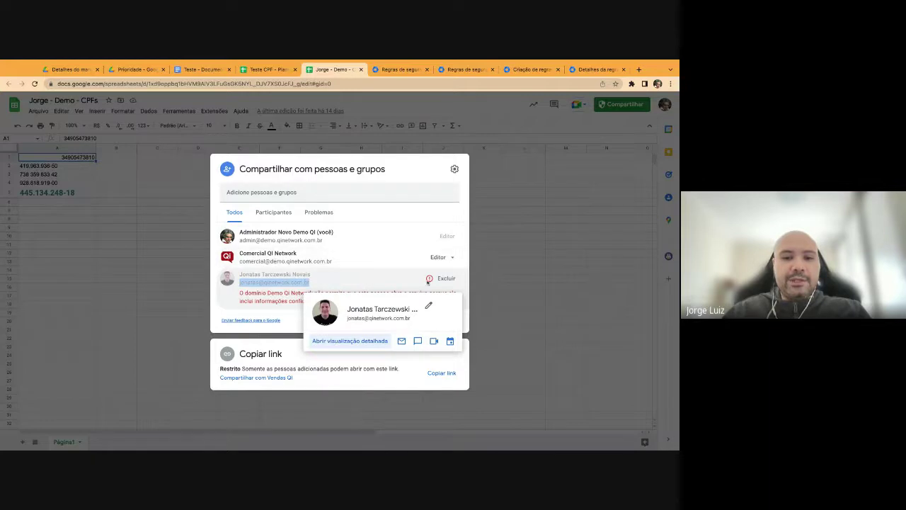
click(367, 283)
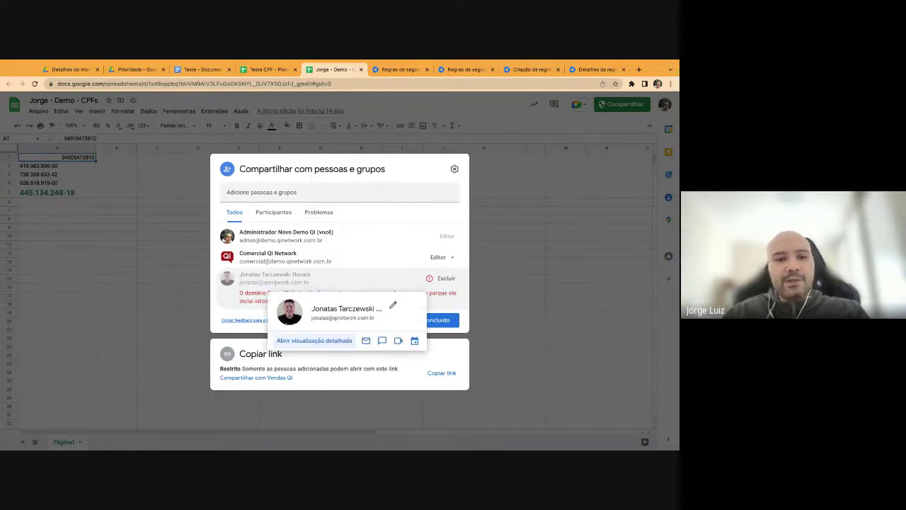
triple_click(275, 282)
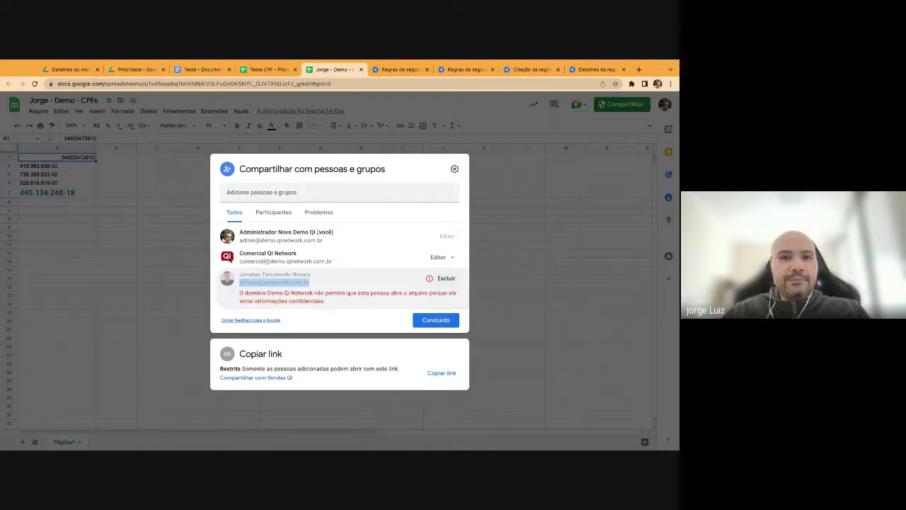
click(213, 70)
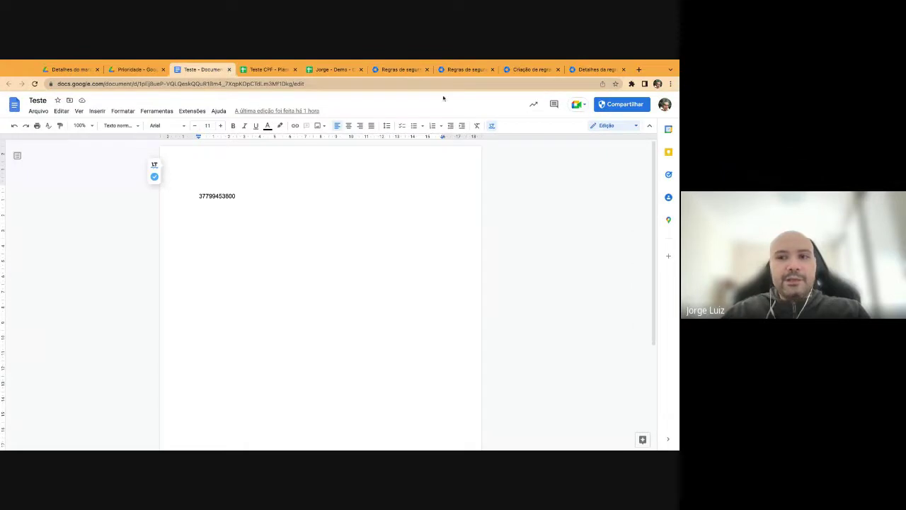
click(622, 104)
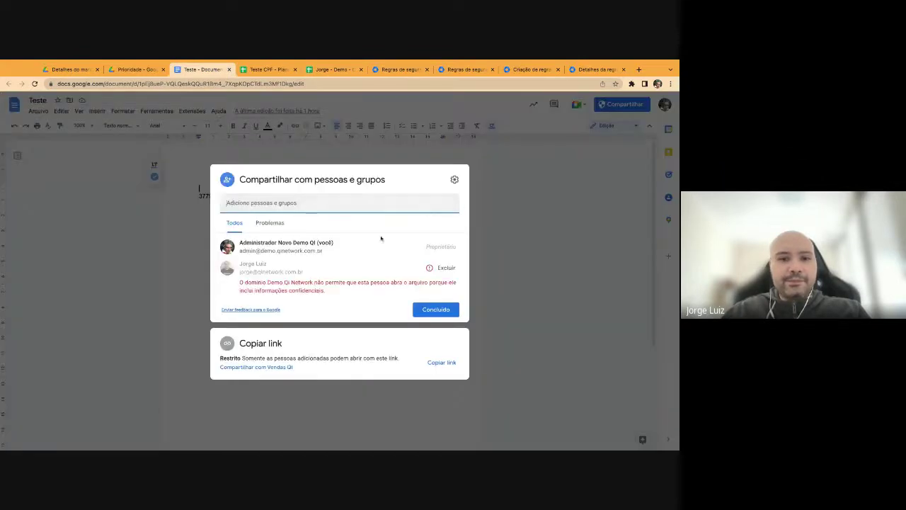
drag(305, 272, 240, 272)
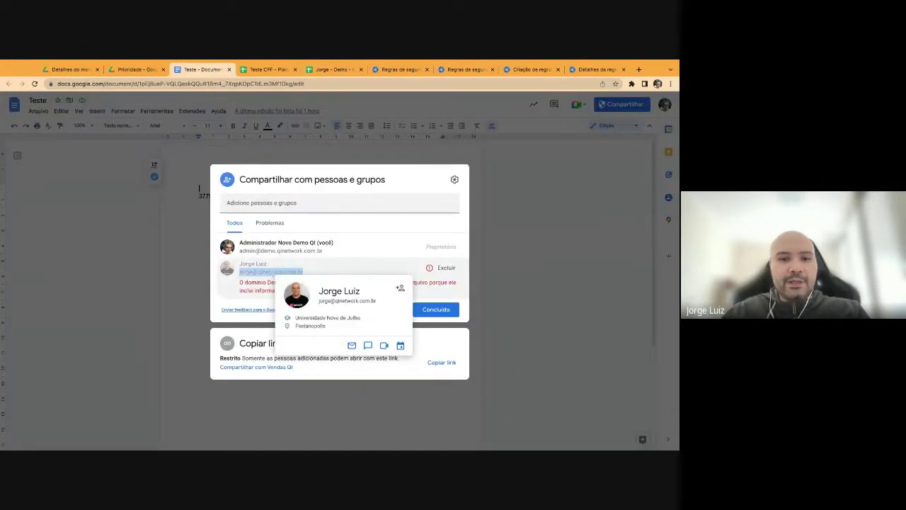
click(285, 204)
click(283, 225)
click(435, 338)
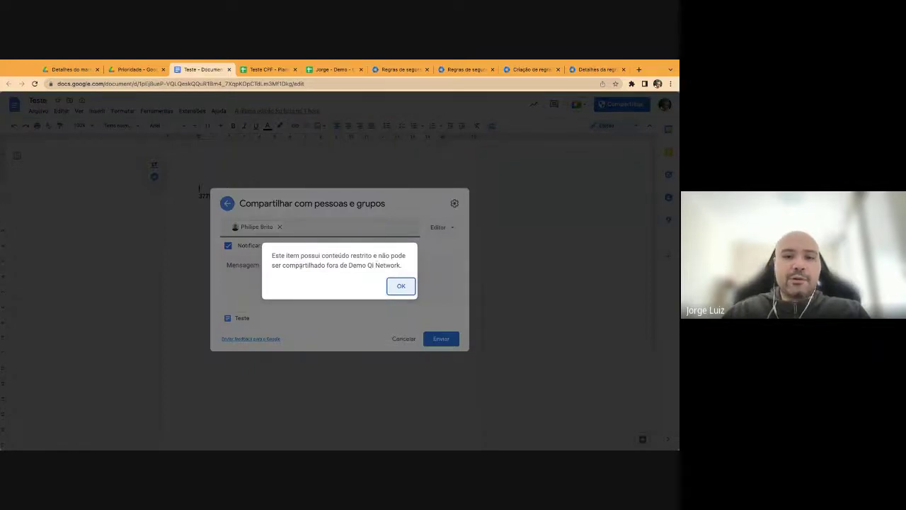
click(402, 287)
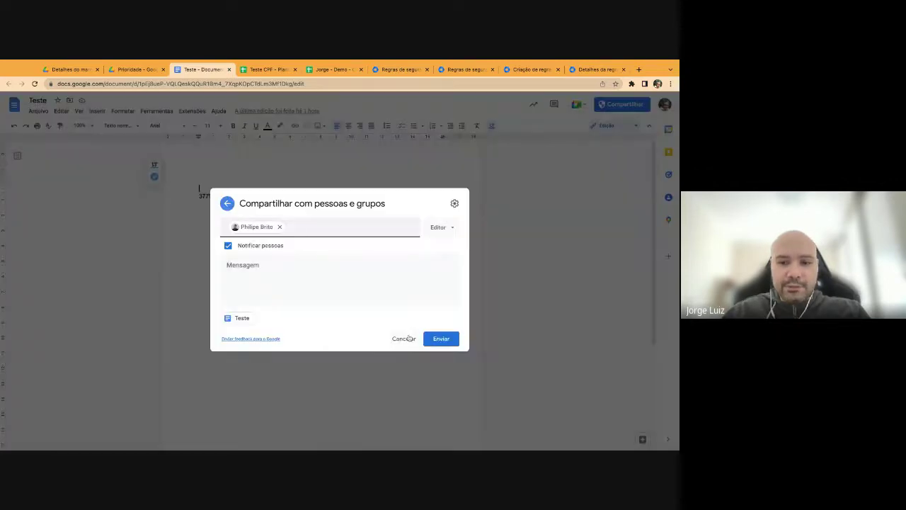
click(405, 338)
click(436, 310)
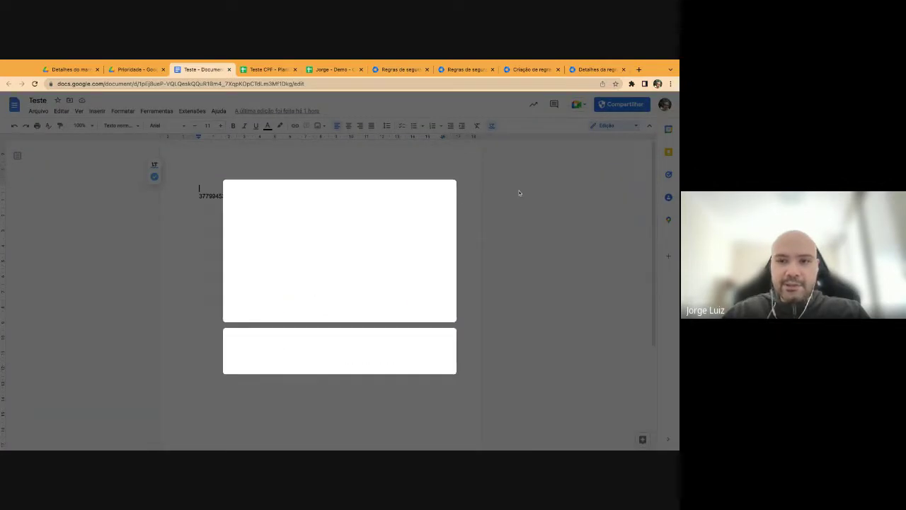
click(664, 105)
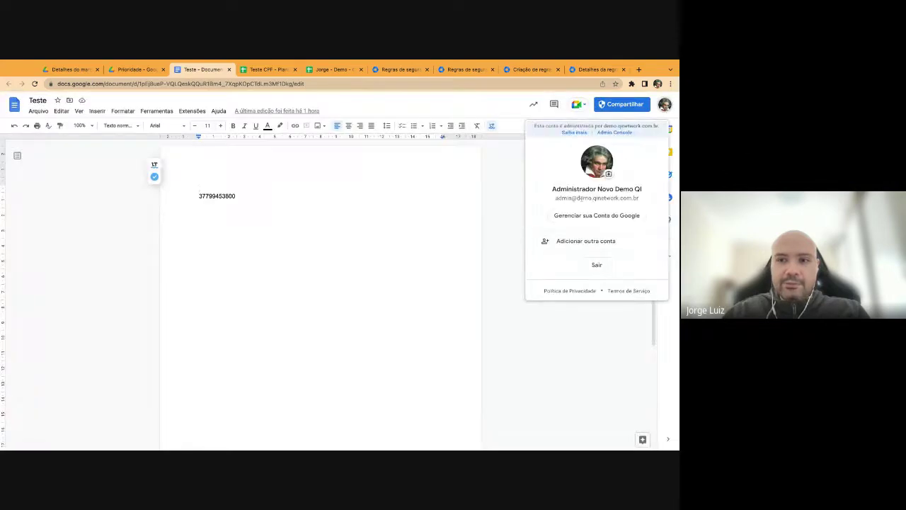
drag(578, 199, 639, 198)
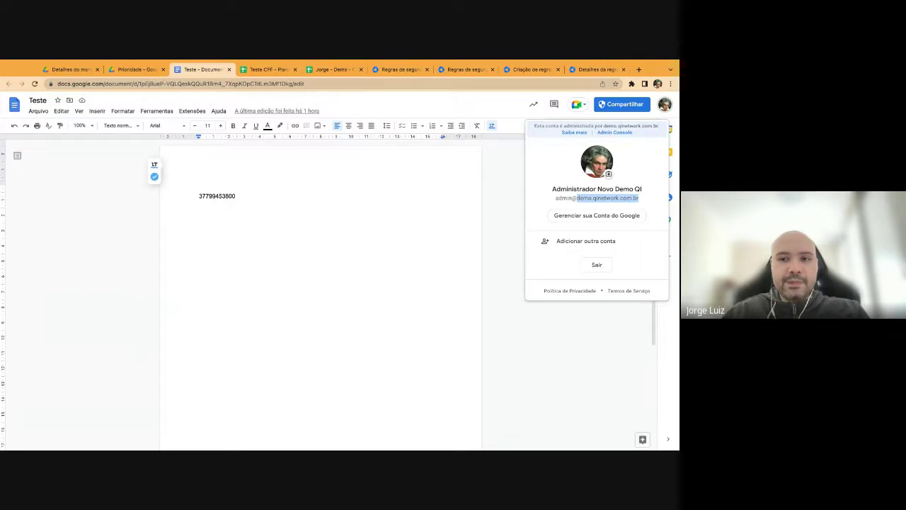
click(369, 179)
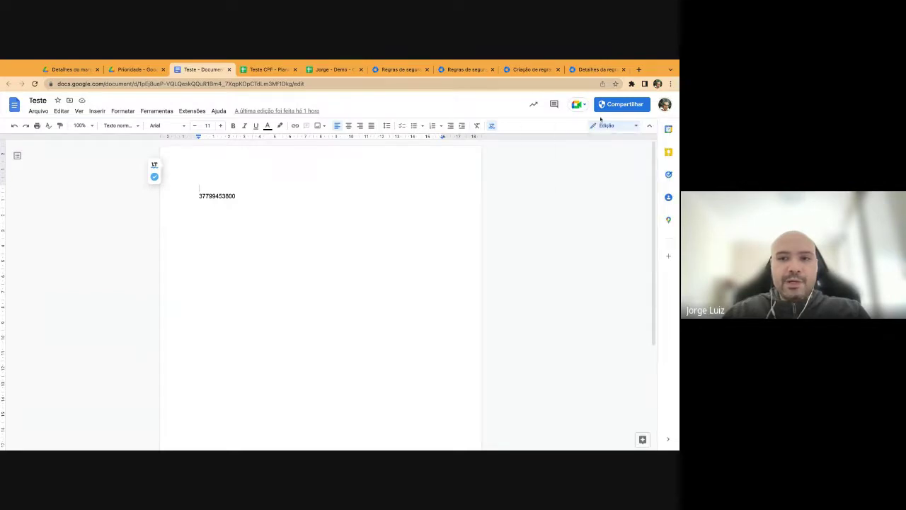
click(622, 104)
text(Emerson costa)
key(ctrl+a)
text(comercial)
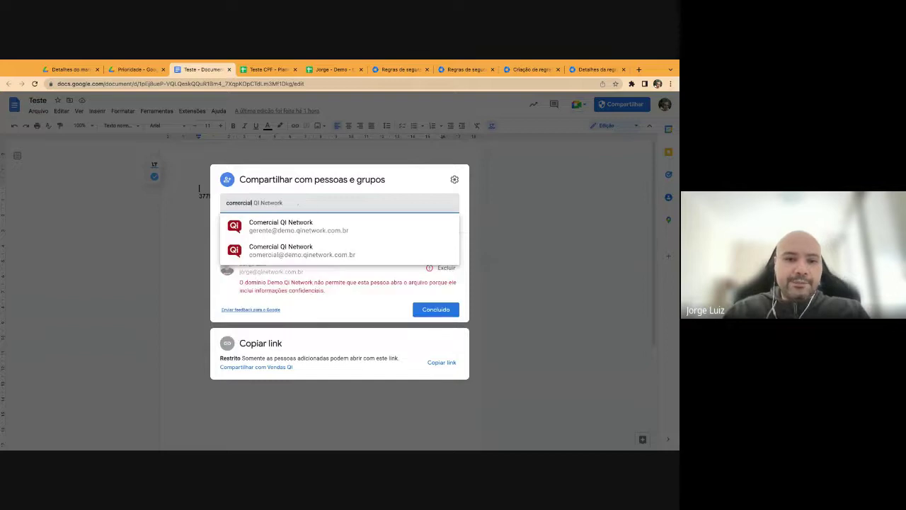
click(297, 226)
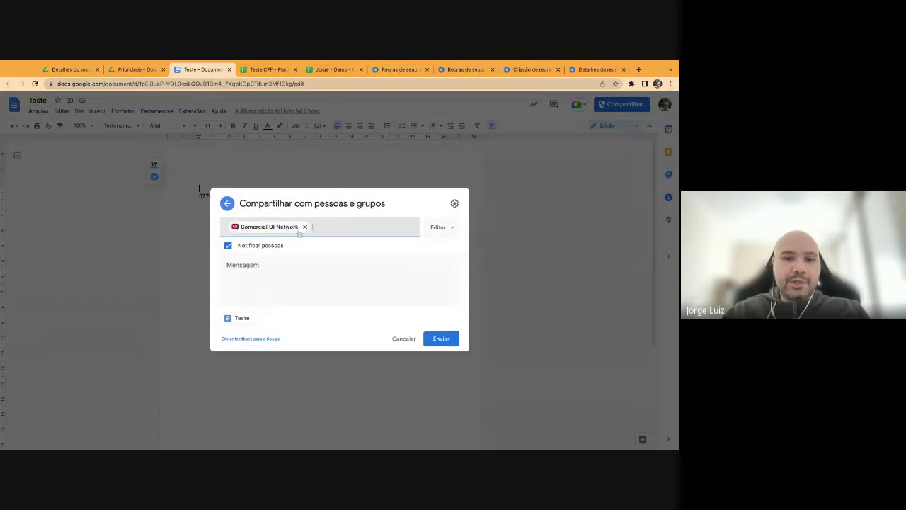
mouse_move(278, 234)
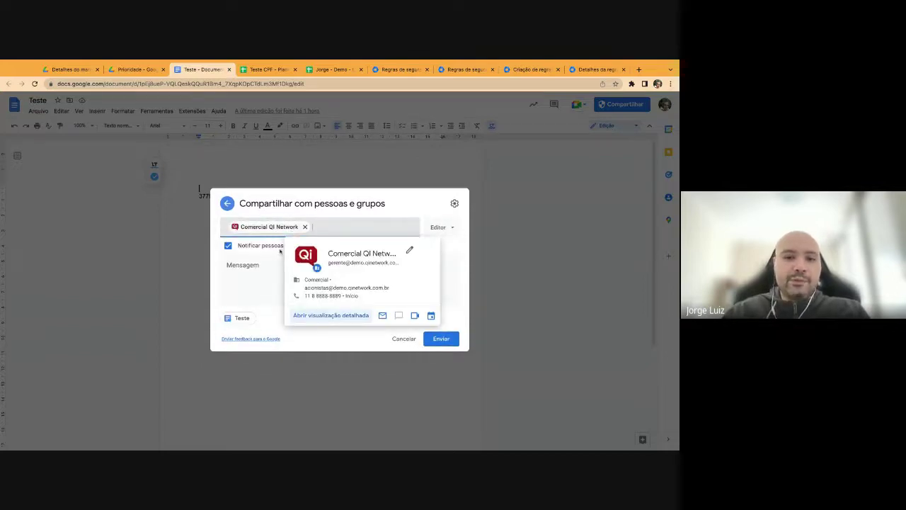
click(304, 226)
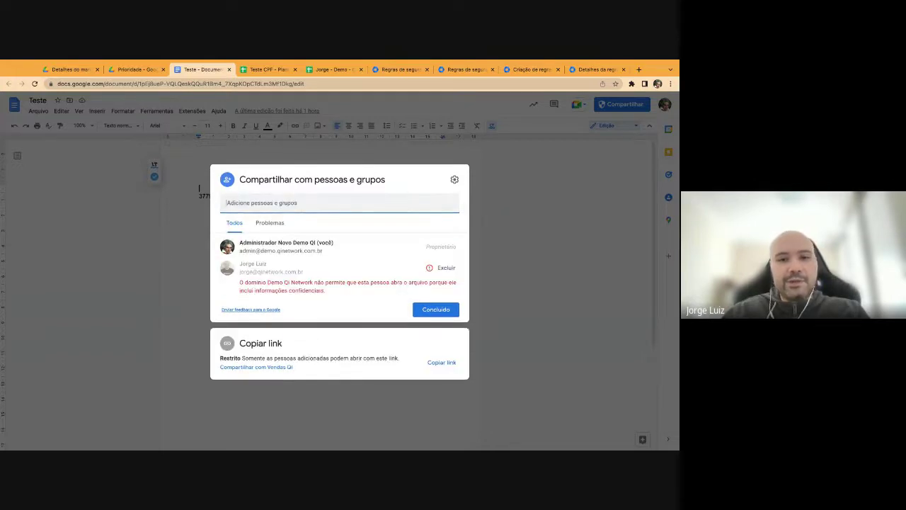
click(497, 198)
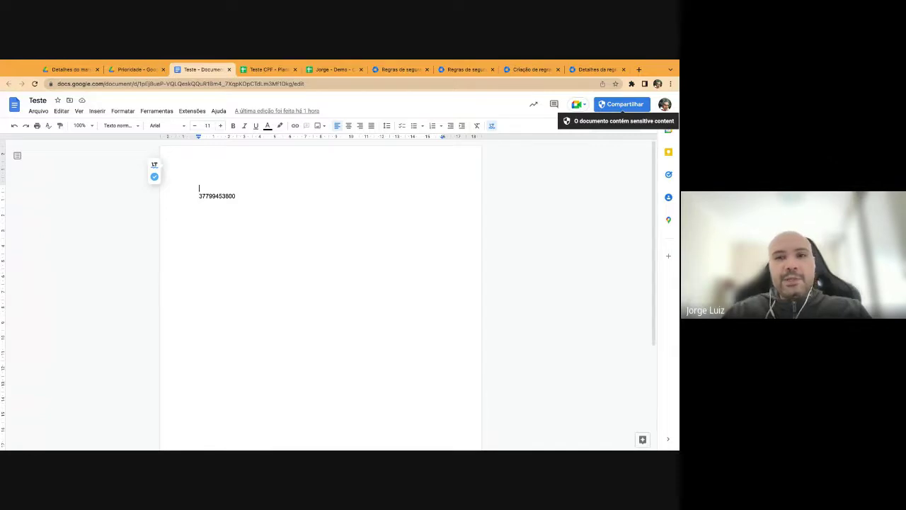
Load Google Chat in a new tab and nudge the Gerador de CPF image in Teste CPF
click(639, 69)
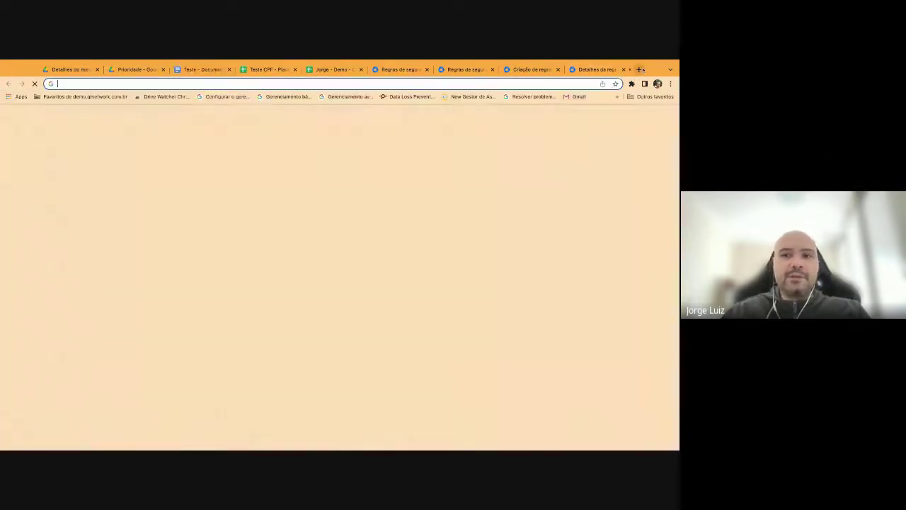
text(chat)
key(Return)
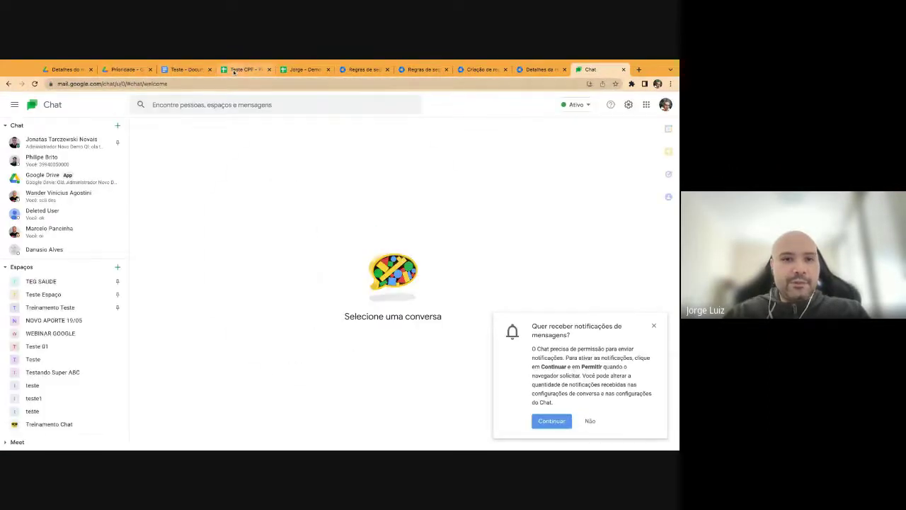
click(301, 70)
click(244, 69)
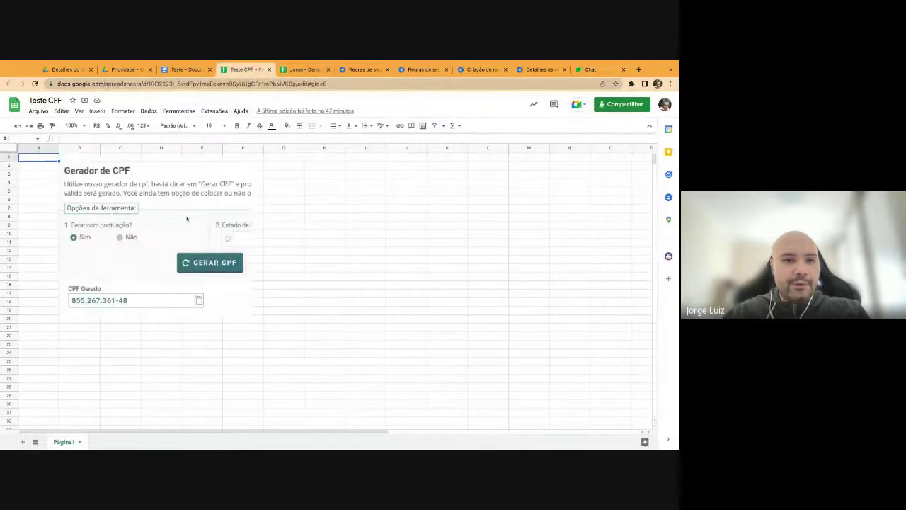
mouse_move(150, 207)
mouse_down()
mouse_move(178, 204)
mouse_move(148, 204)
mouse_up()
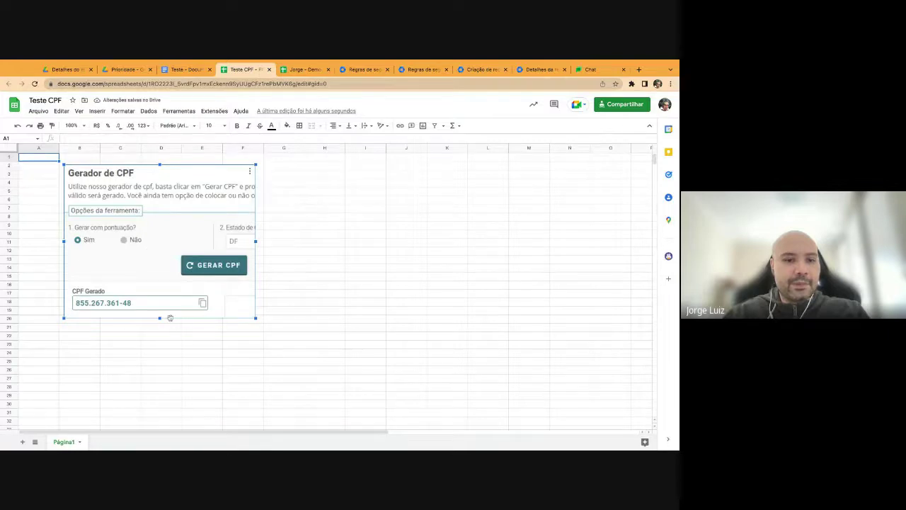
Start a direct chat with the external contact, send 'oi', and paste the CPF image
click(606, 70)
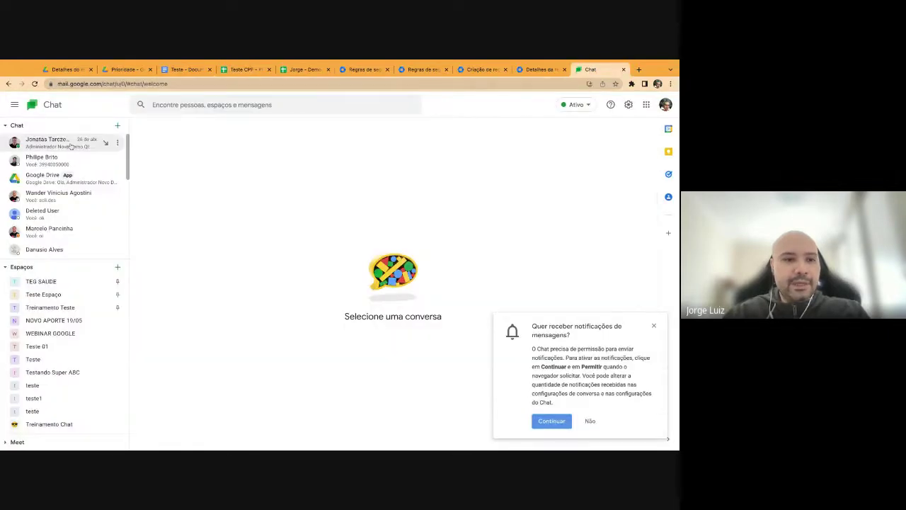
click(119, 127)
text(philipe)
click(175, 160)
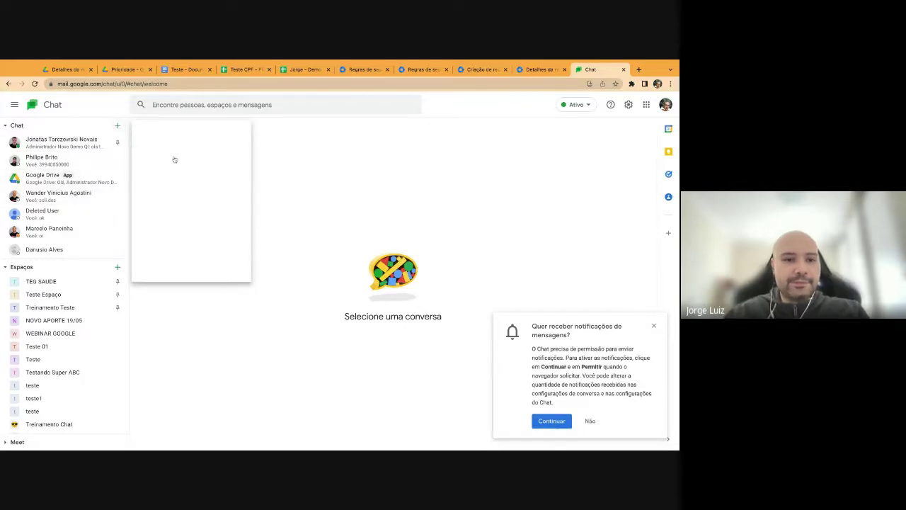
text(oi)
key(Return)
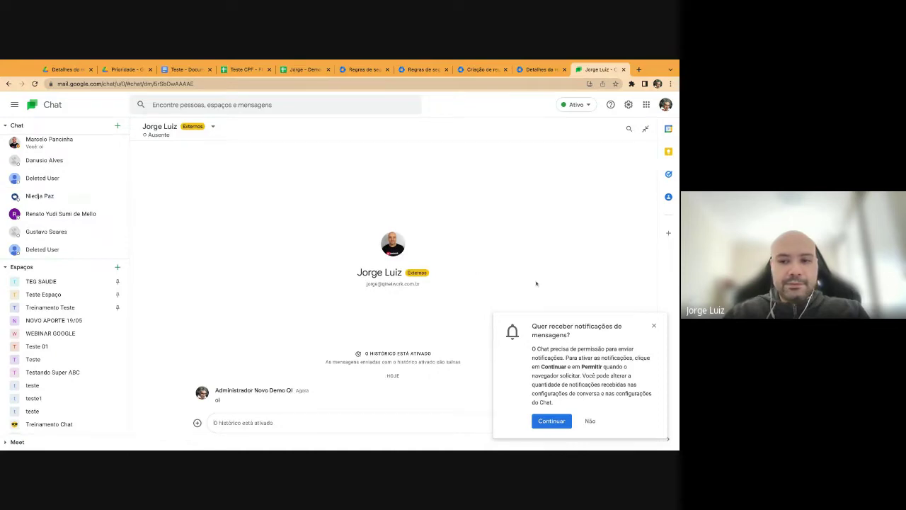
click(654, 326)
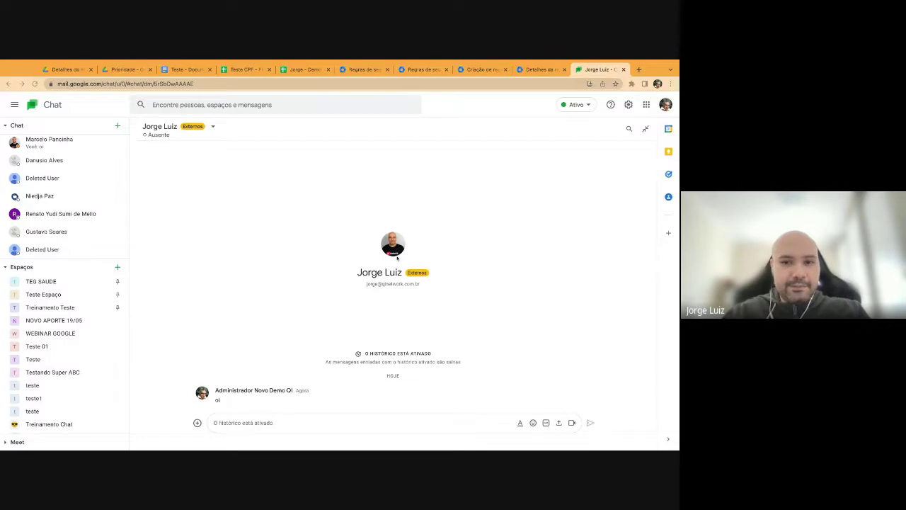
key(ctrl+v)
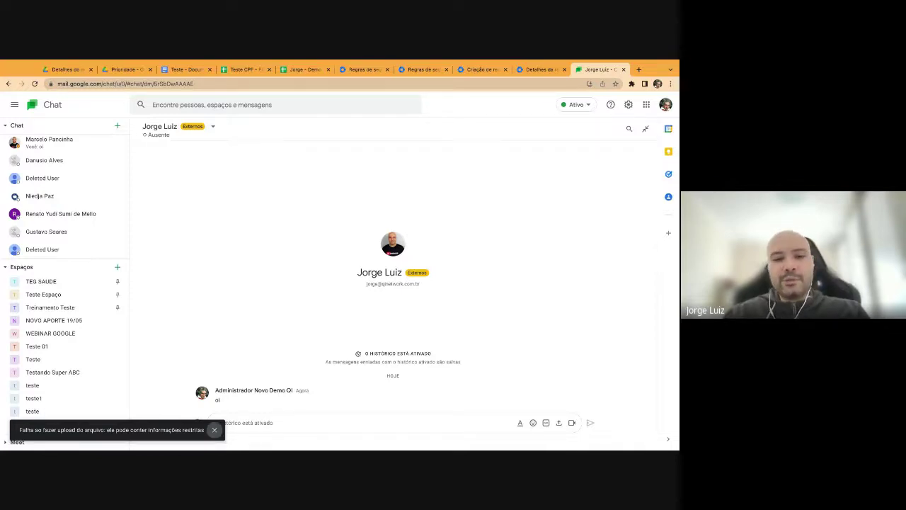
click(542, 69)
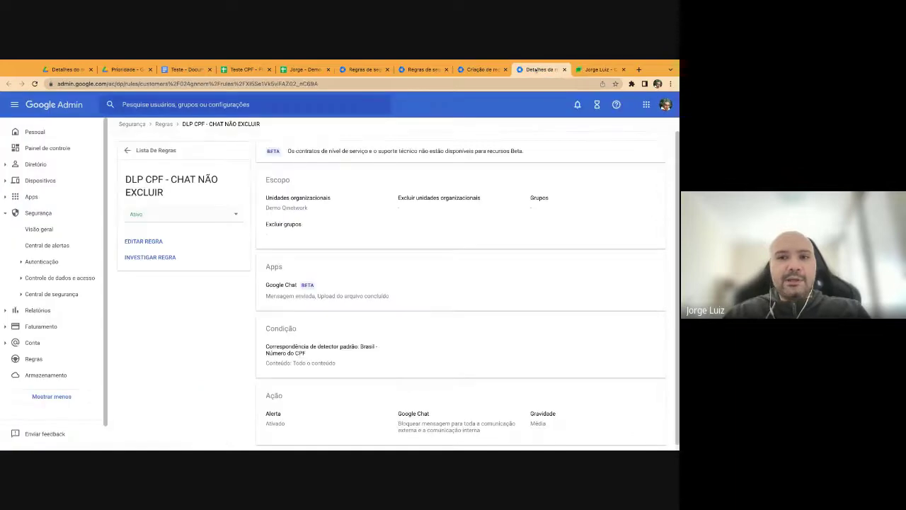
click(484, 70)
scroll(347, 343, down, 2)
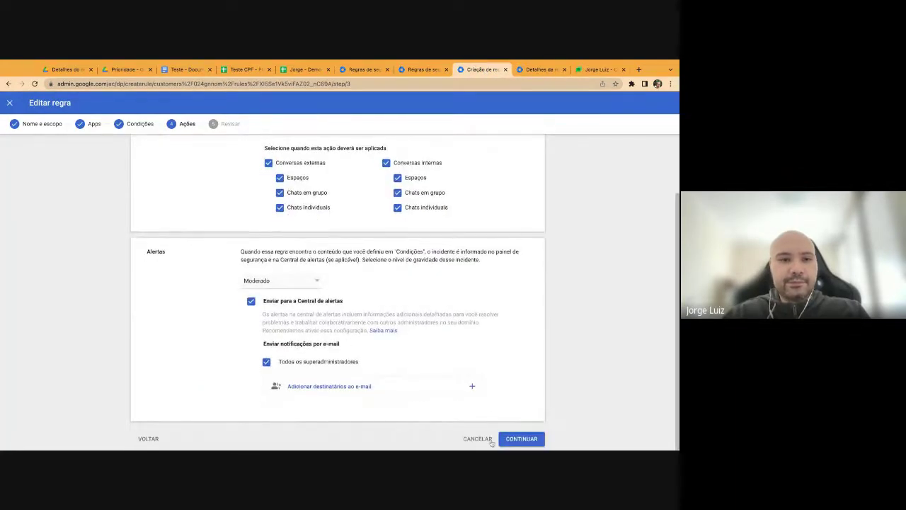
click(148, 439)
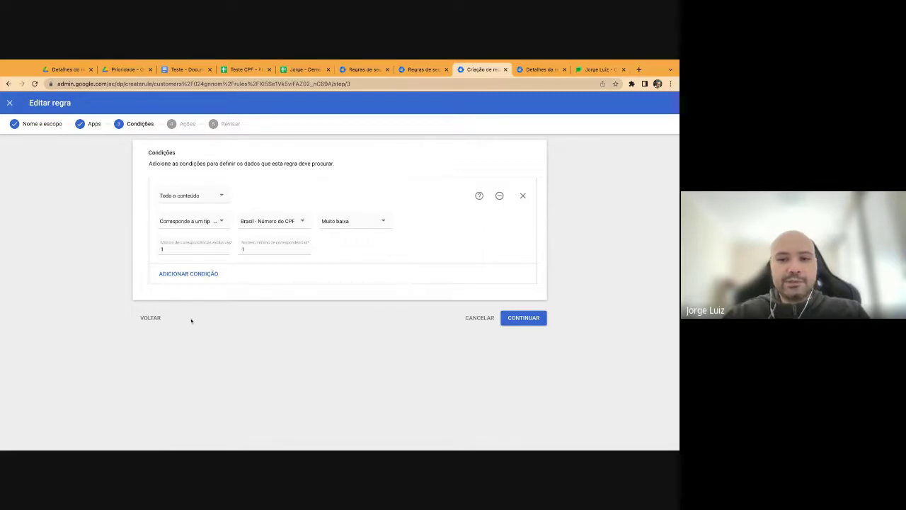
click(526, 320)
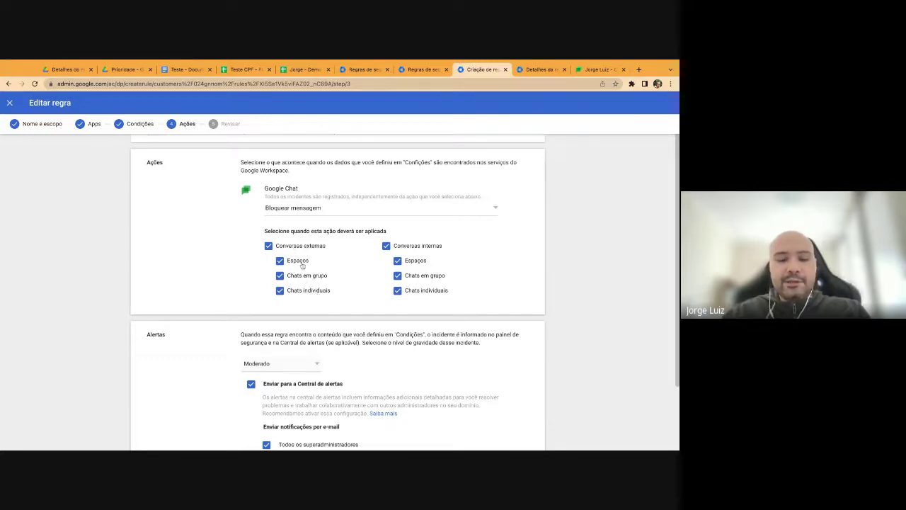
click(584, 72)
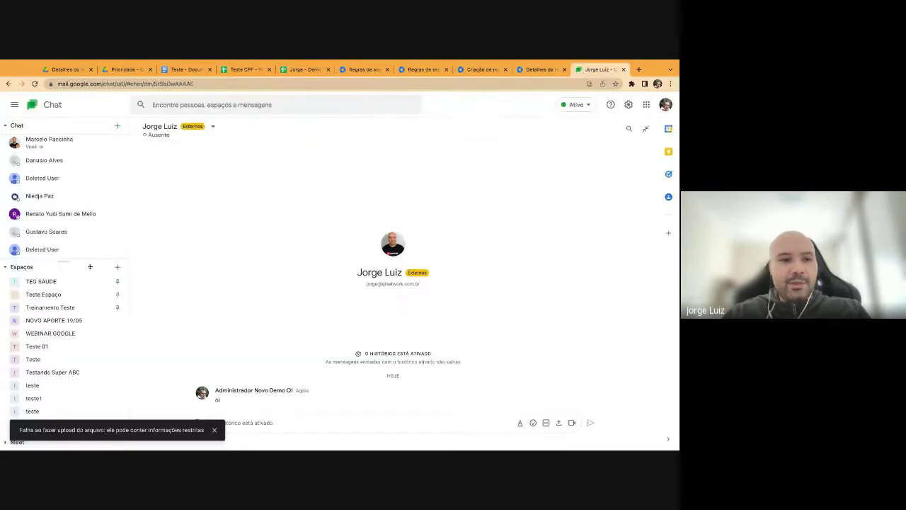
Review the Chat and Espaços lists, then return to the CPF chat rule's Ações step
click(7, 268)
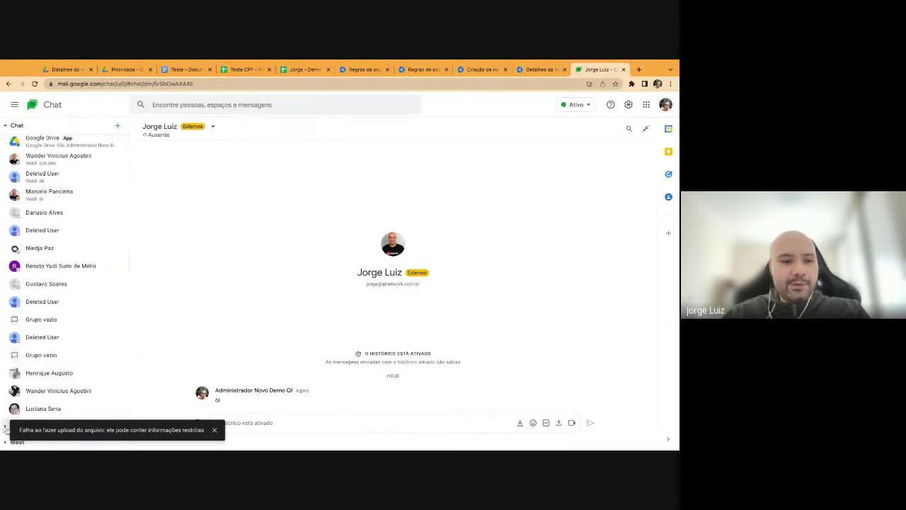
click(5, 427)
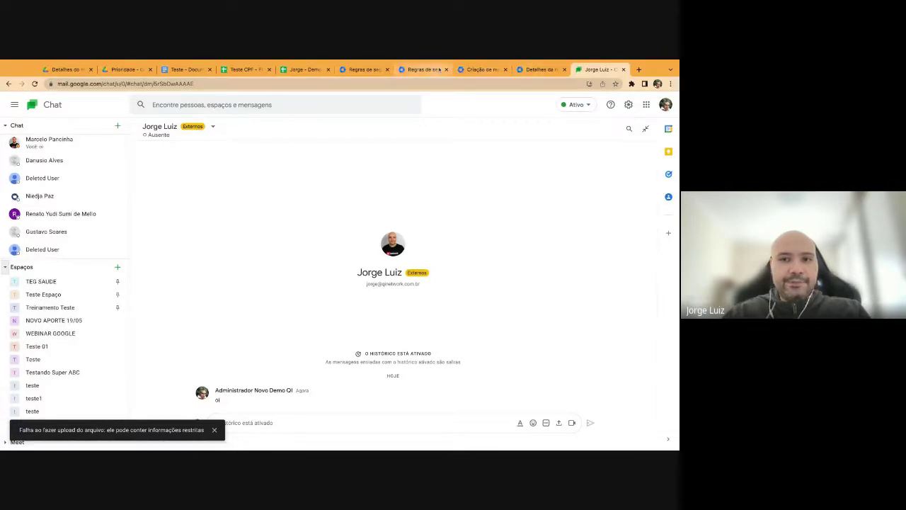
click(478, 69)
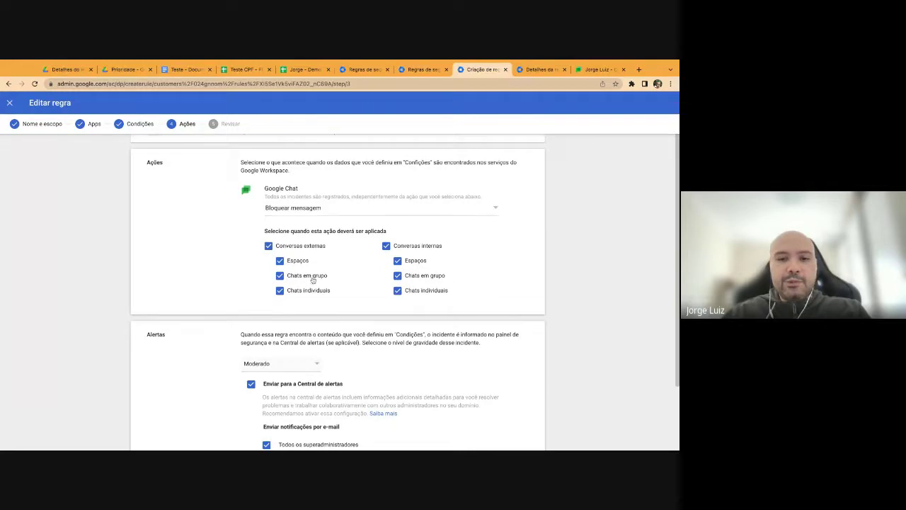
click(582, 71)
scroll(85, 198, up, 3)
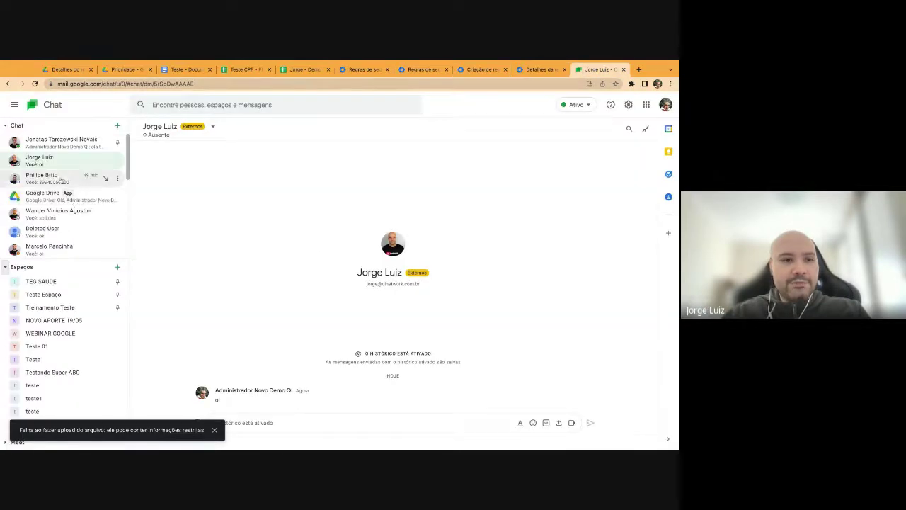
scroll(39, 216, down, 1)
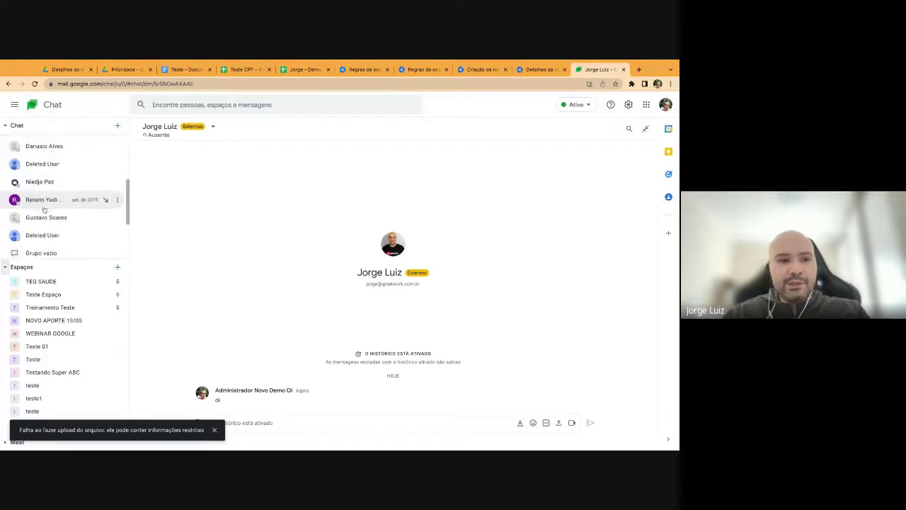
scroll(42, 197, up, 1)
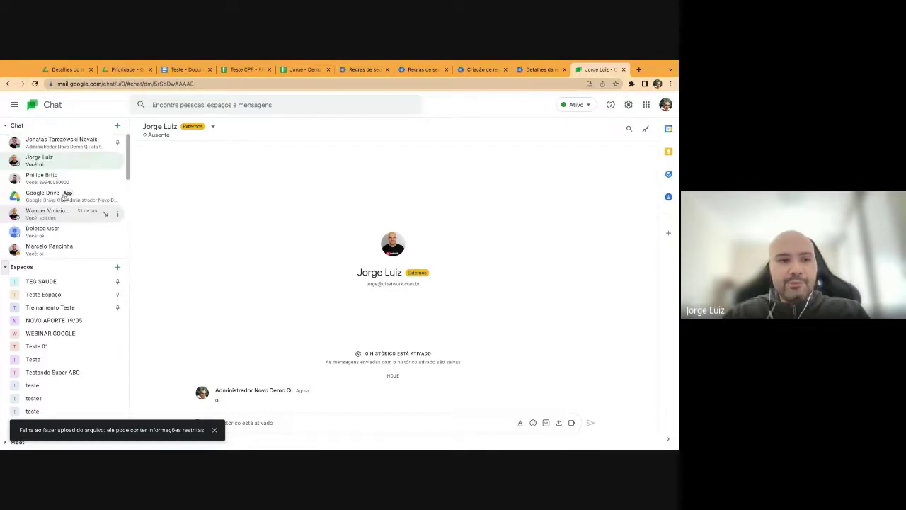
click(470, 69)
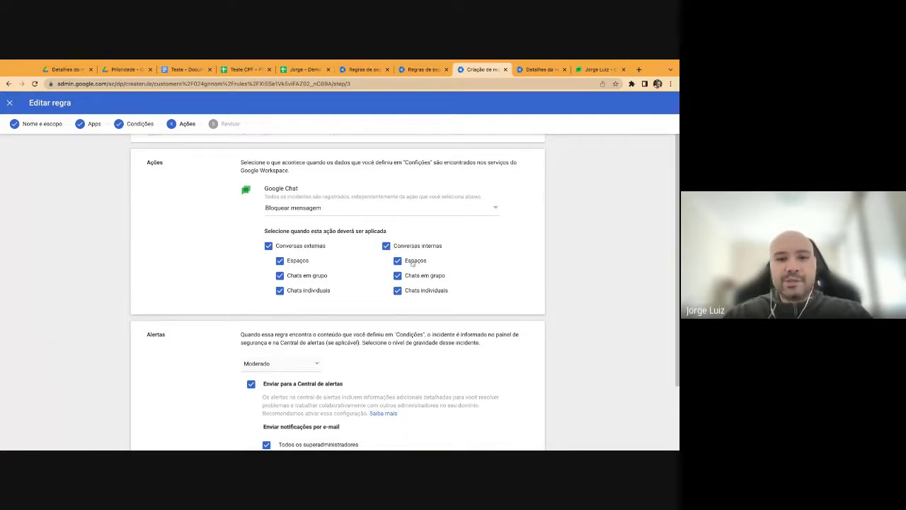
Change the Google Chat action from blocking messages to Somente auditoria
click(472, 208)
click(352, 253)
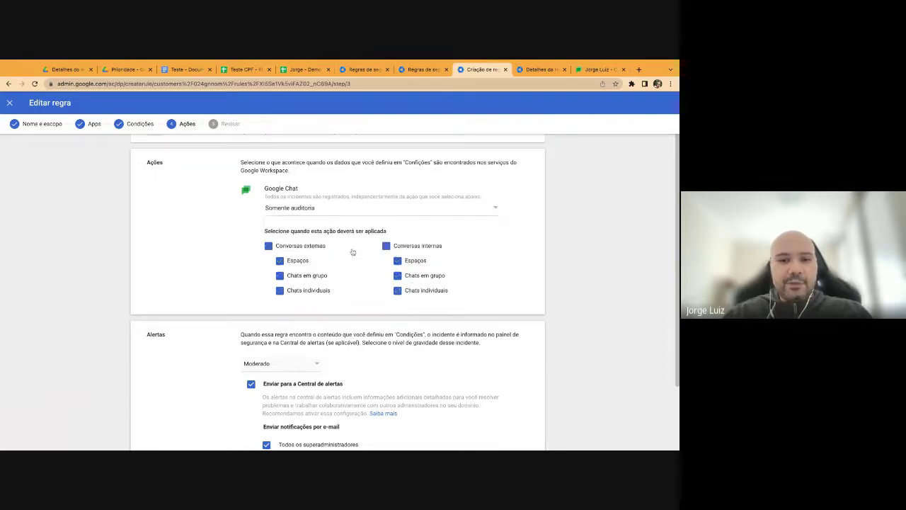
click(347, 216)
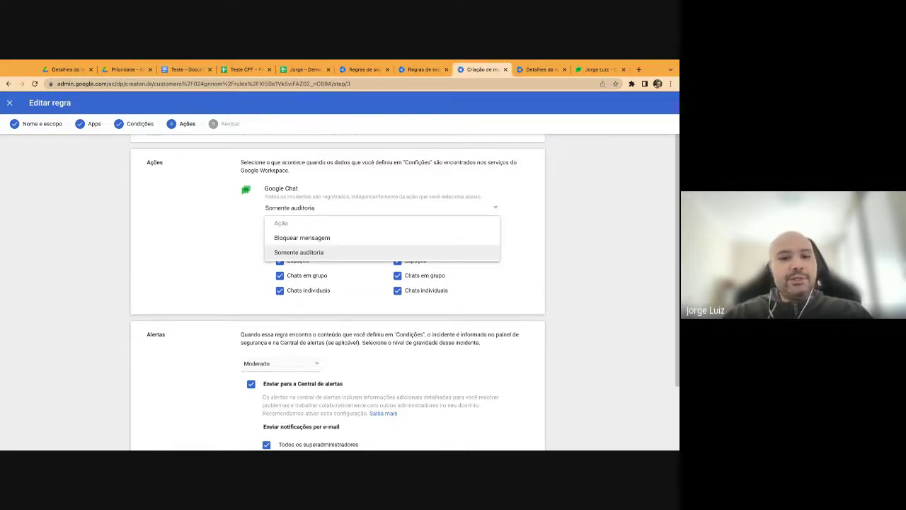
click(312, 253)
scroll(332, 300, down, 2)
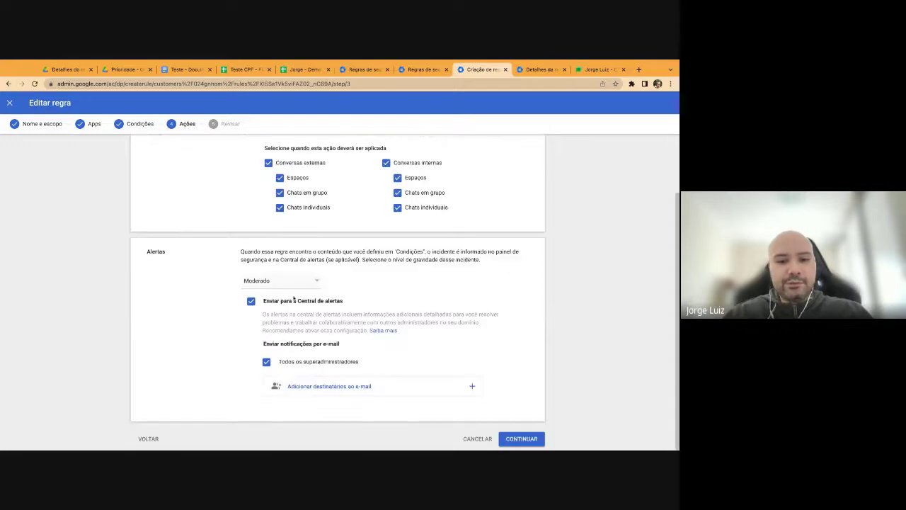
Discard the rule edits and exit, then reopen Editar regra and discard again
click(10, 104)
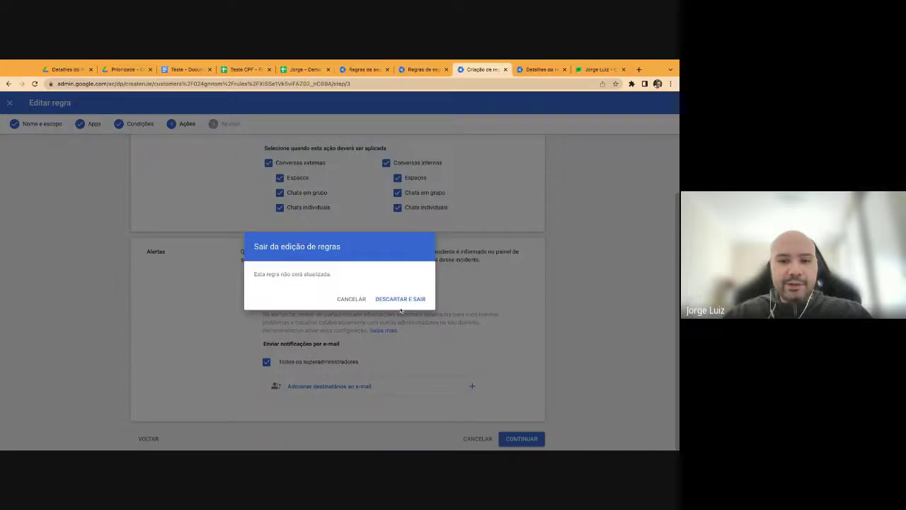
click(400, 300)
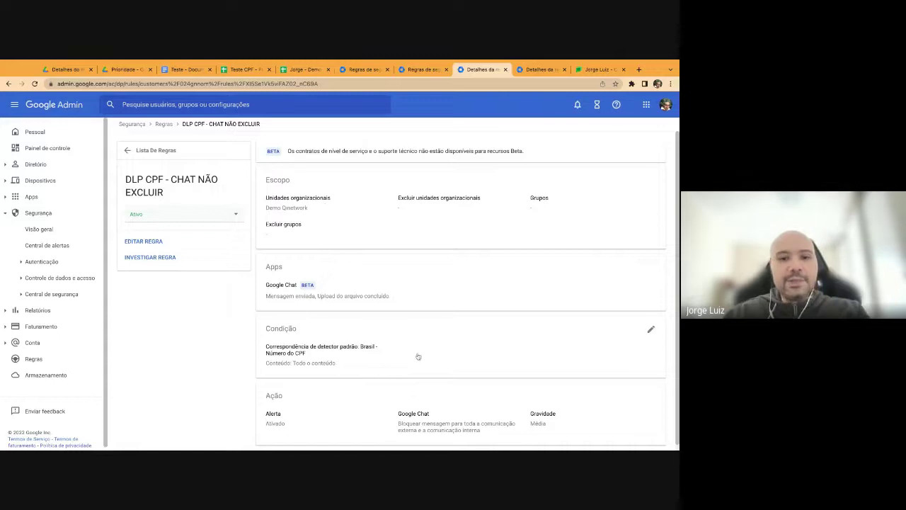
click(430, 409)
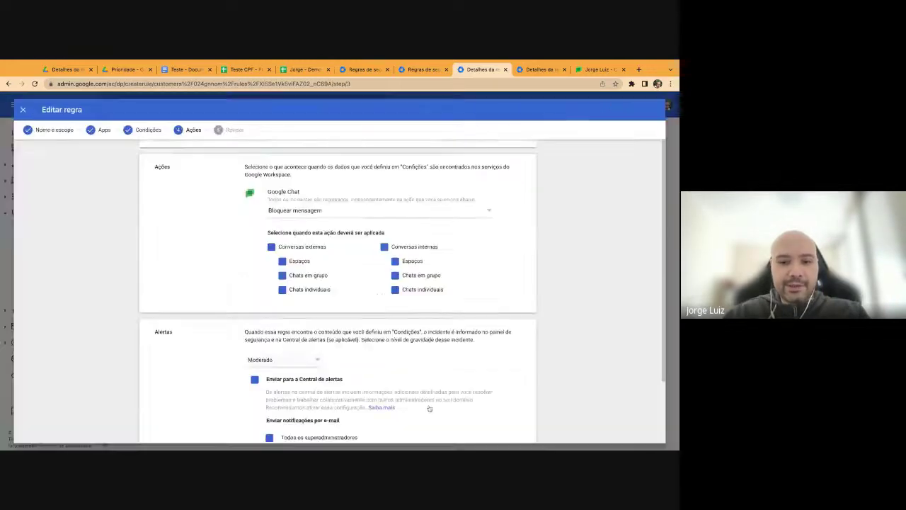
scroll(363, 330, down, 2)
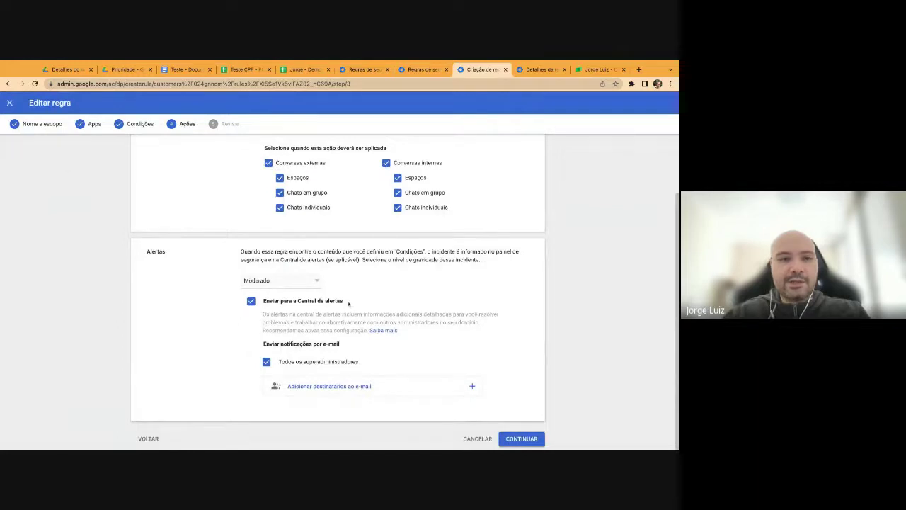
click(10, 103)
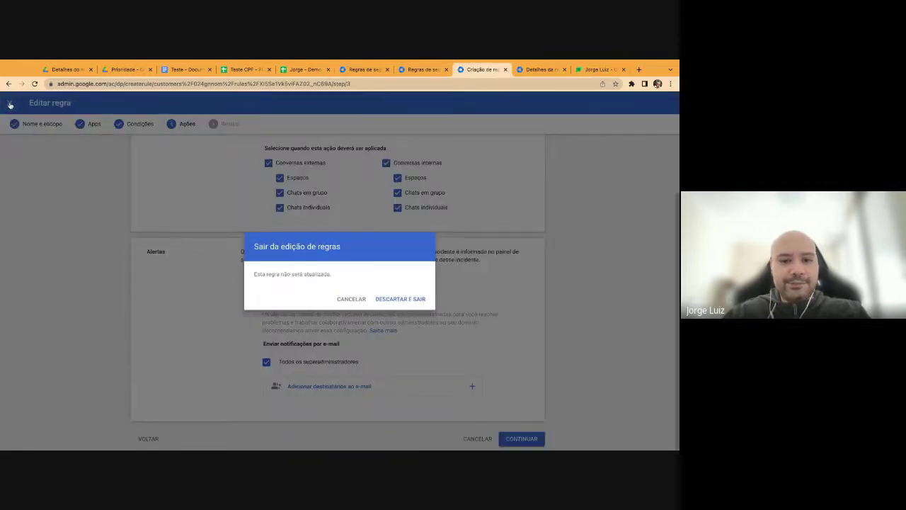
key(Return)
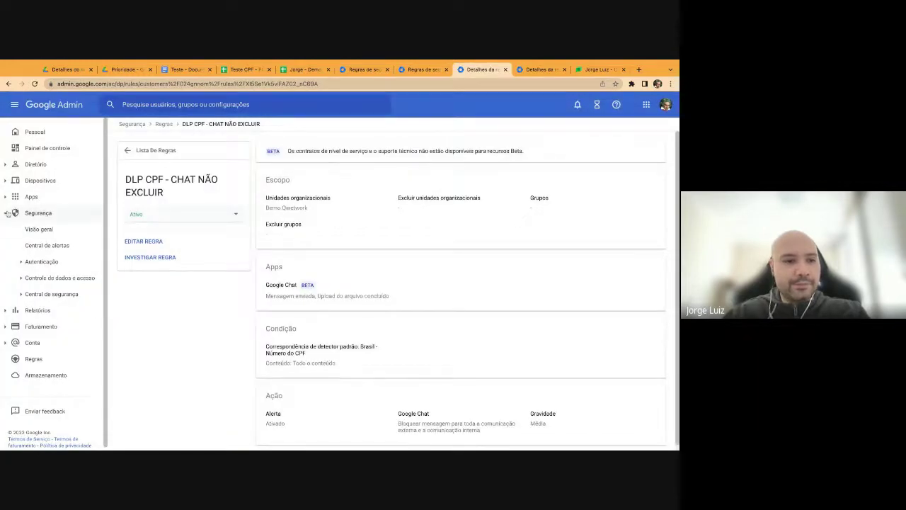
Open the most recent Chat DLP alert in Central de alertas and check its Status options
click(62, 248)
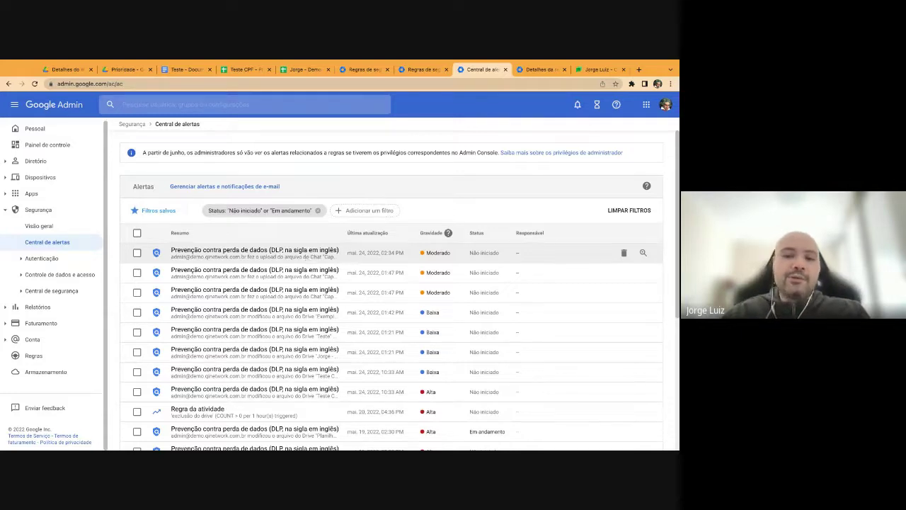
click(297, 261)
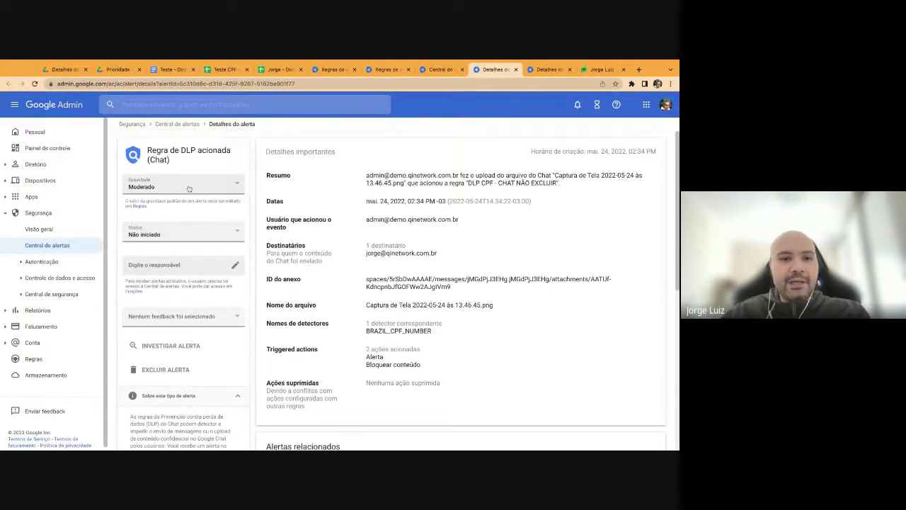
click(192, 234)
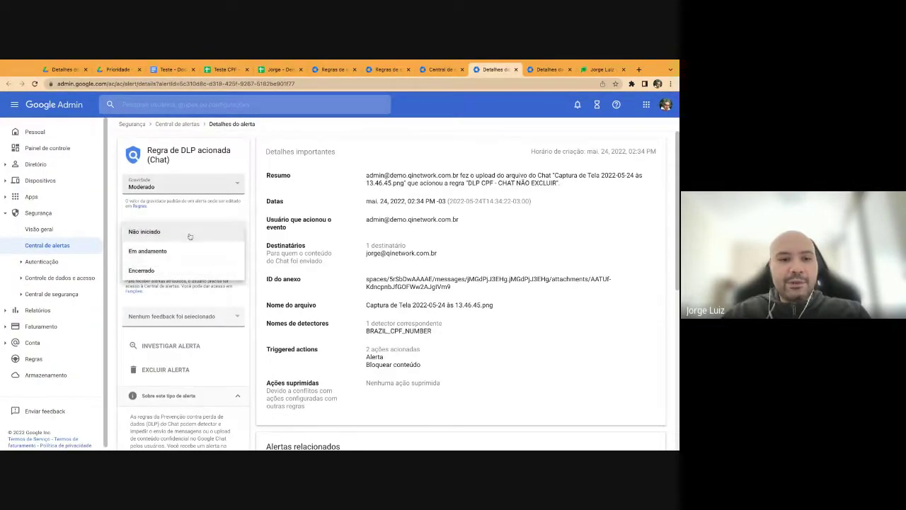
click(324, 244)
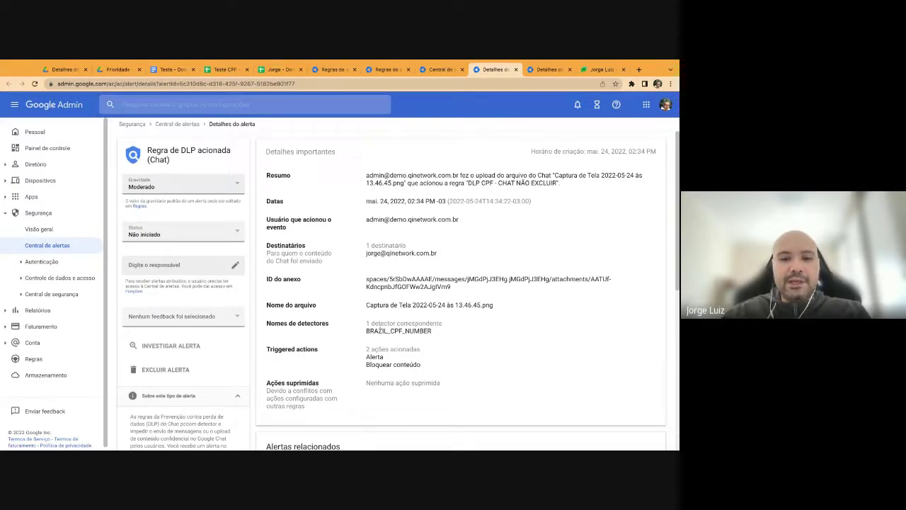
Select the alert's attachment ID and the screenshot's file name
scroll(460, 290, down, 1)
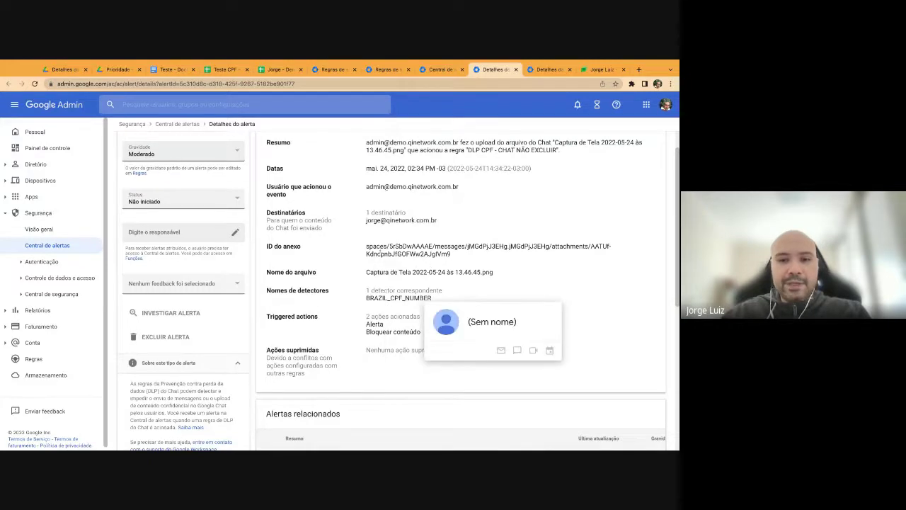
triple_click(367, 247)
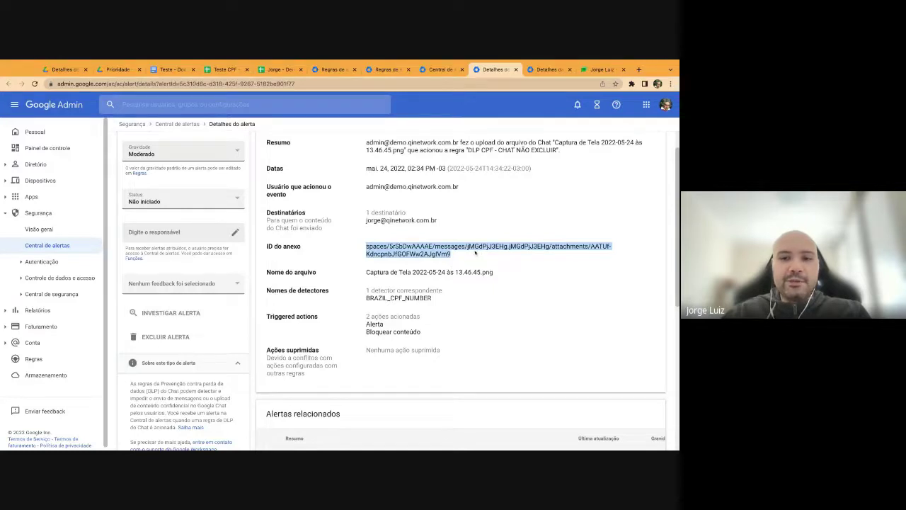
scroll(476, 253, down, 1)
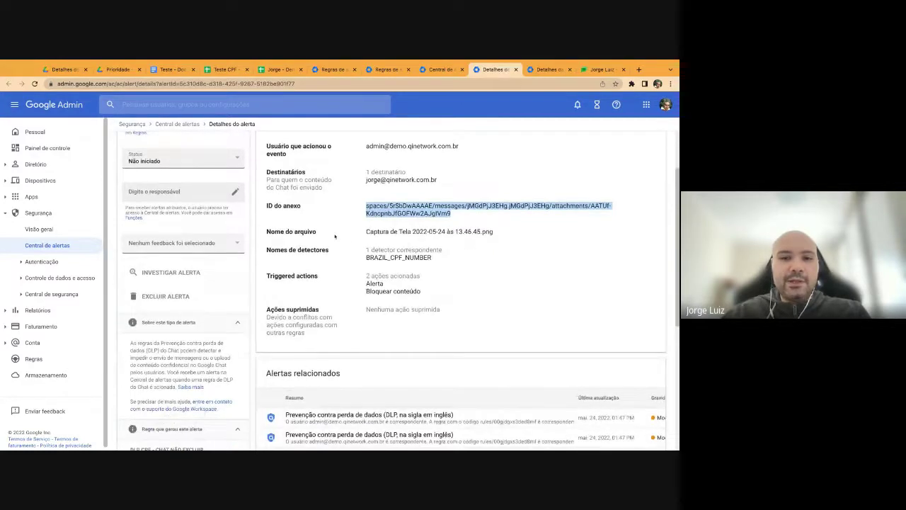
drag(369, 232, 464, 231)
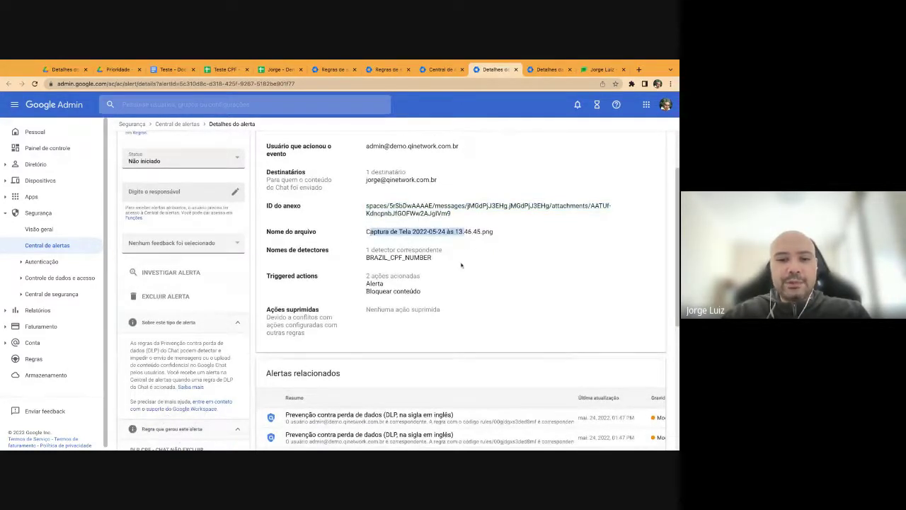
Set the related DLP alert's status to Encerrado
click(404, 425)
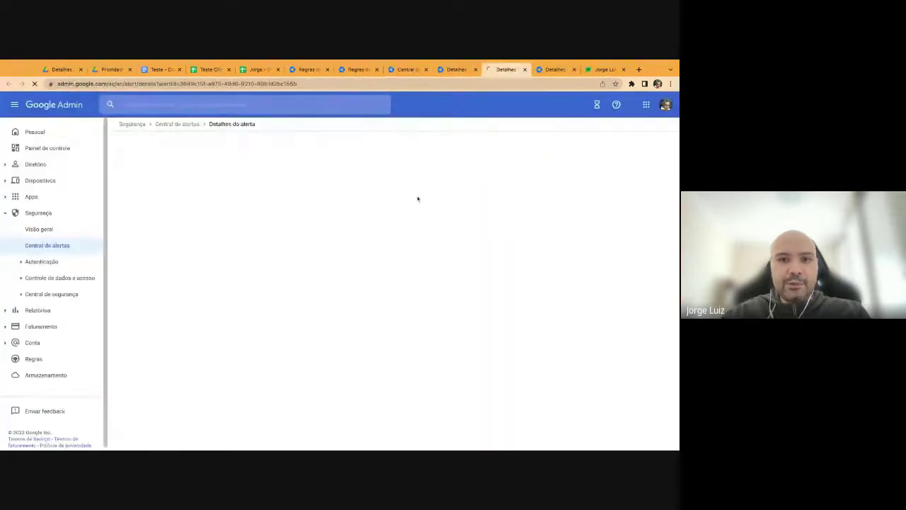
scroll(430, 279, down, 5)
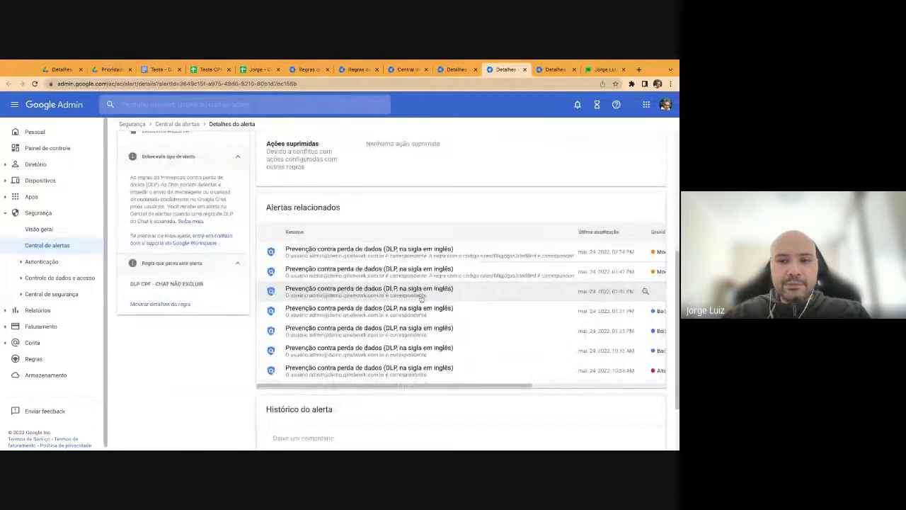
scroll(422, 298, up, 6)
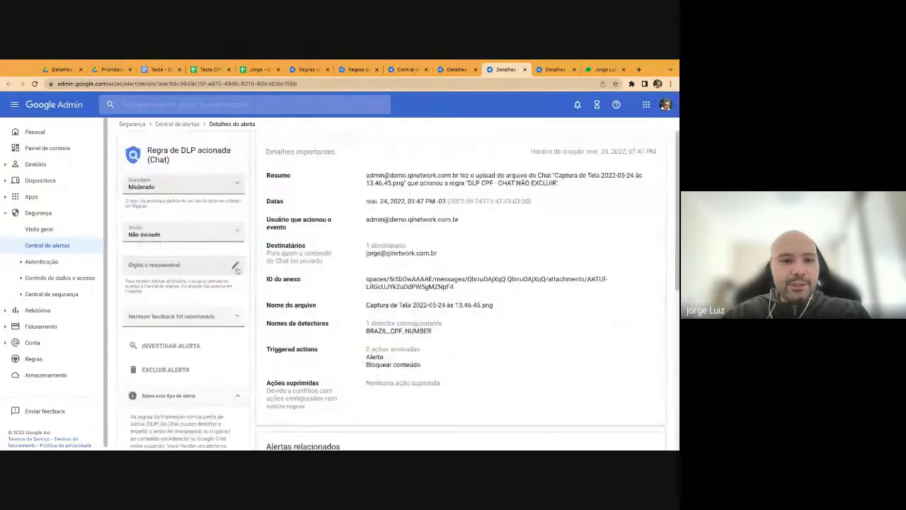
click(179, 240)
click(175, 269)
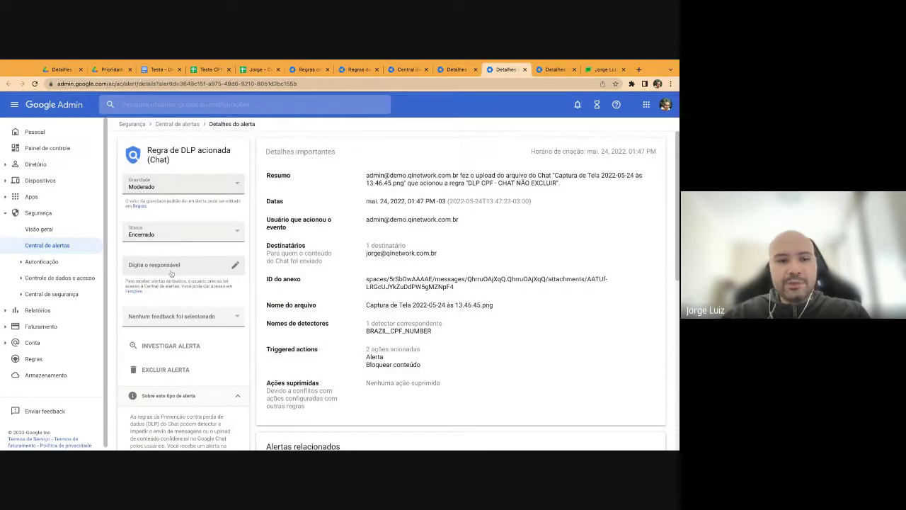
Cancel assigning a Responsável and go back to the Central de alertas list
click(175, 274)
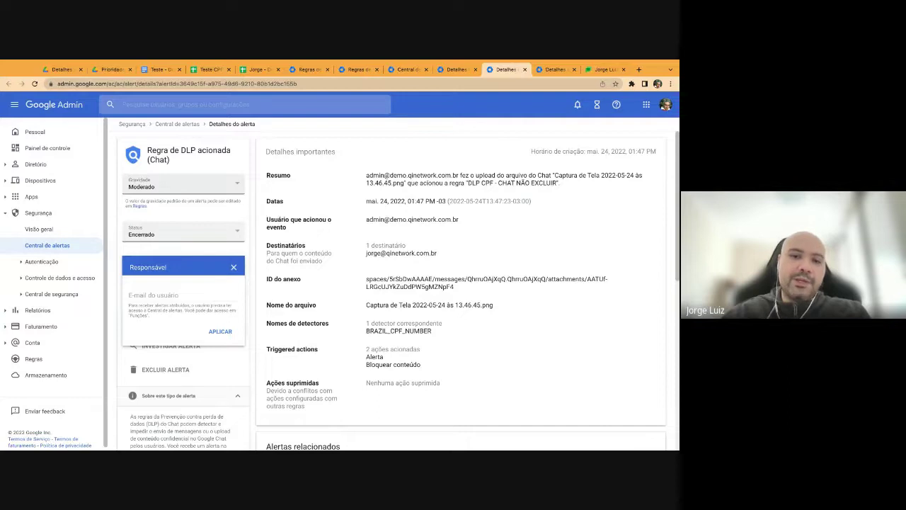
click(220, 269)
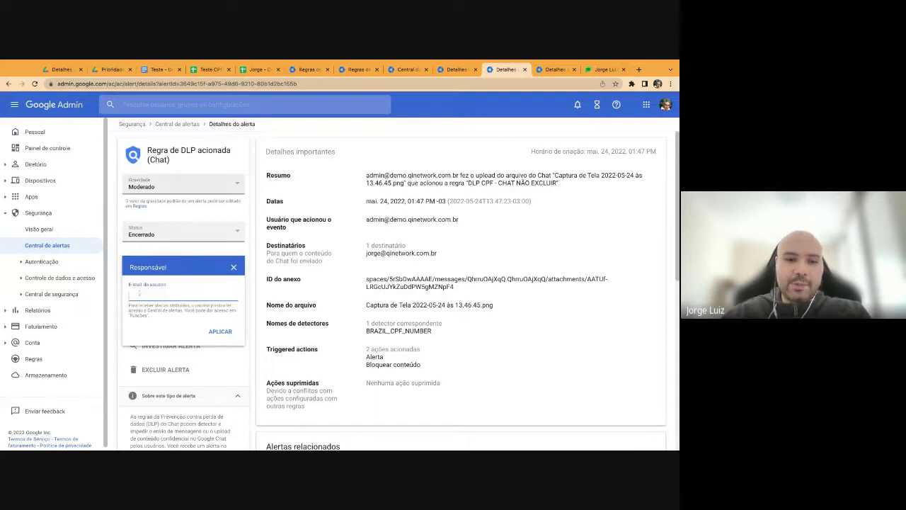
click(234, 267)
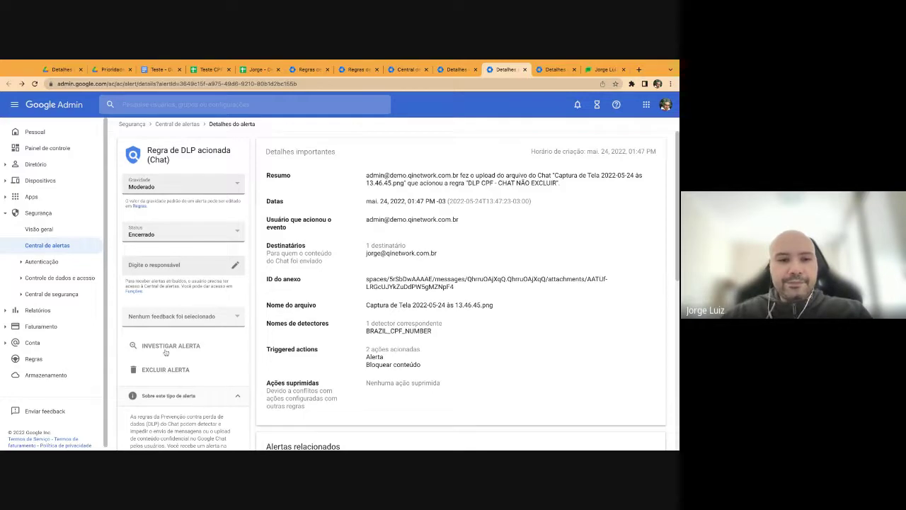
click(185, 125)
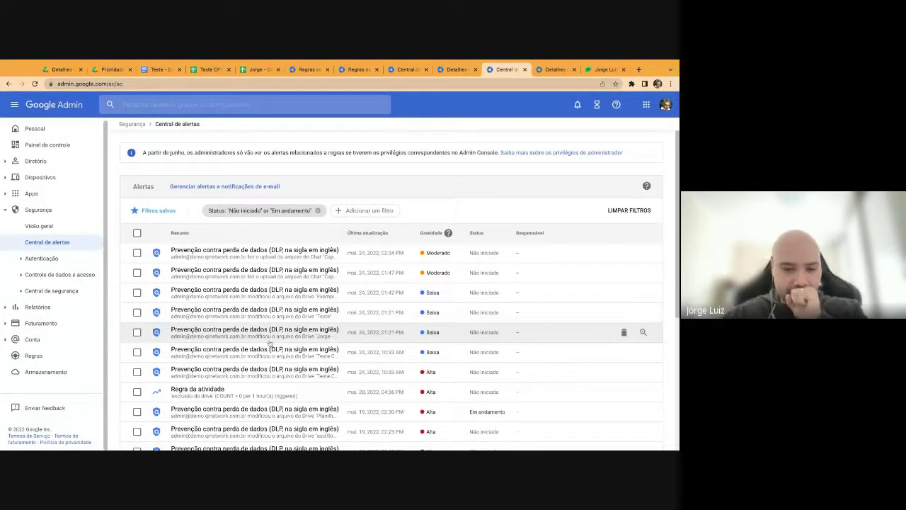
Open the sixth alert, the Drive DLP alert for Teste CPF, and view the flagged document
click(268, 355)
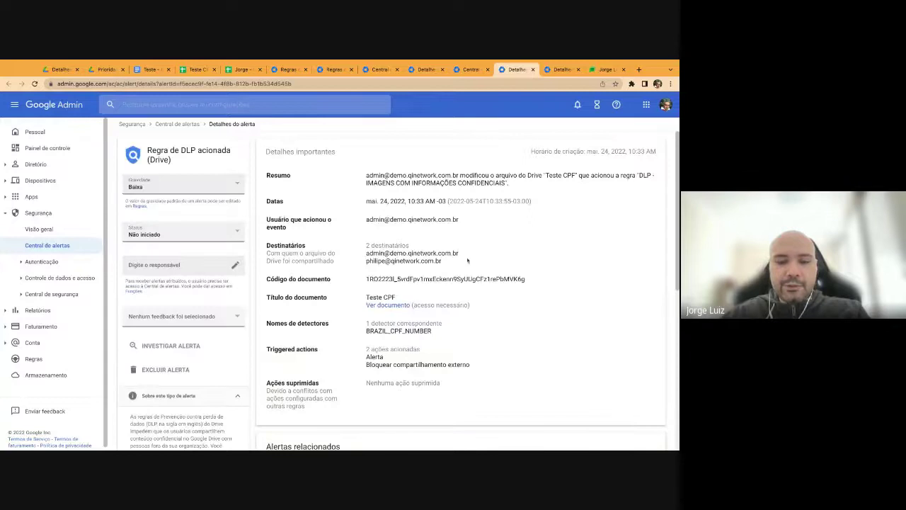
scroll(397, 201, down, 1)
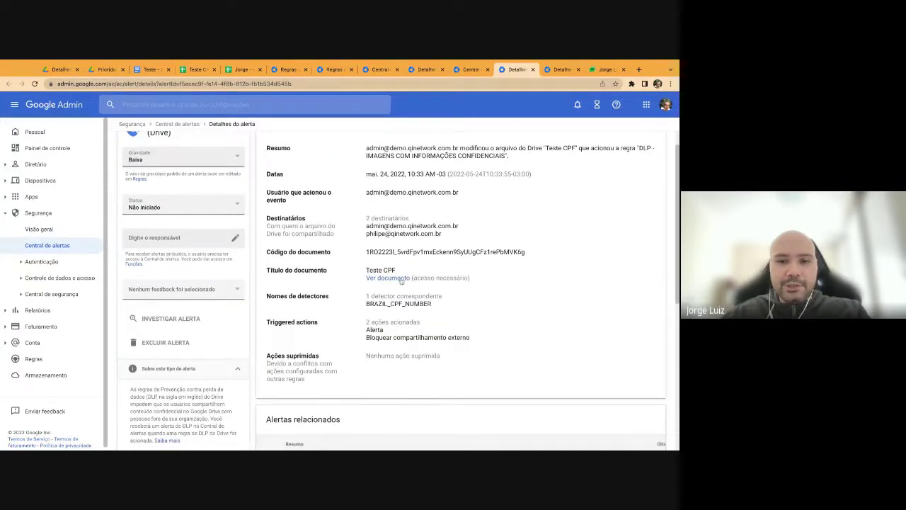
scroll(480, 159, down, 8)
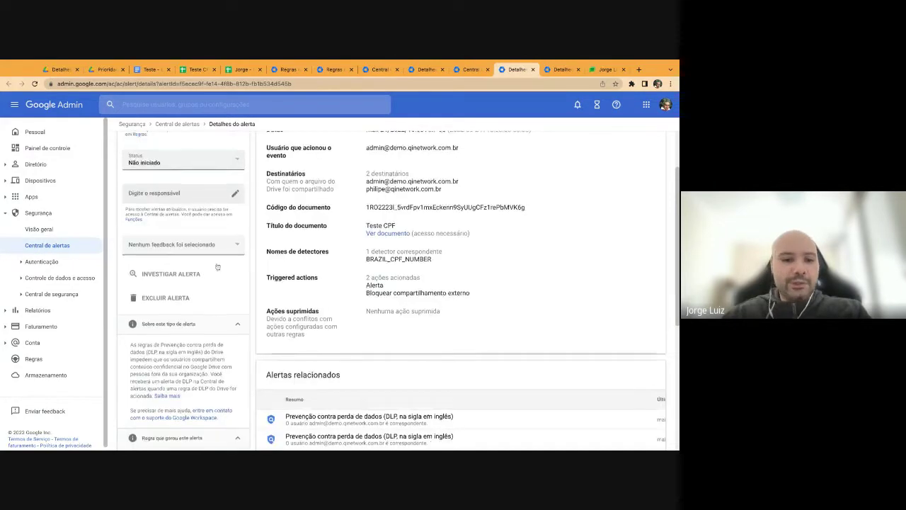
scroll(460, 322, up, 8)
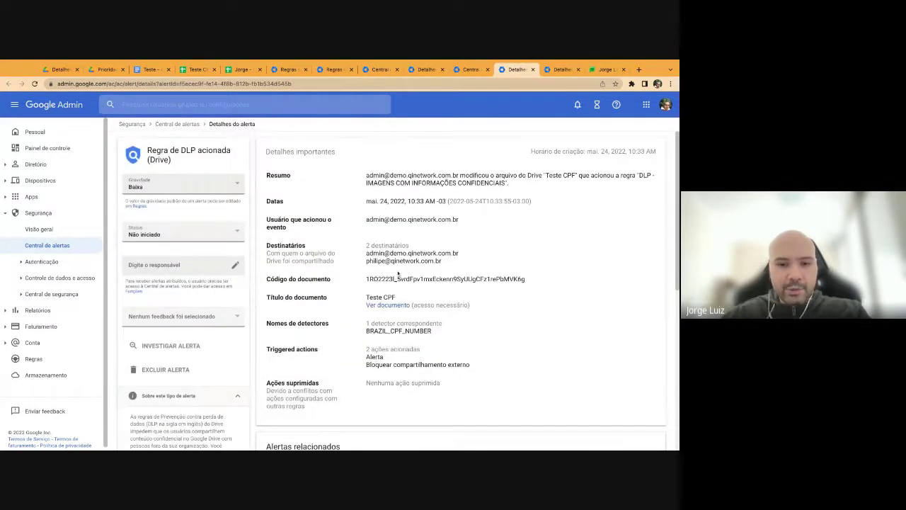
click(406, 306)
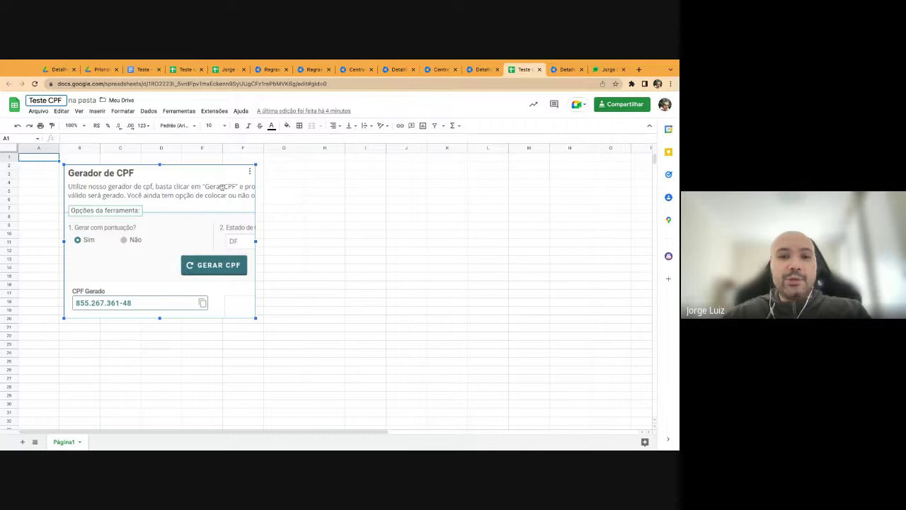
Check Teste CPF's sharing list of owner and two editors, then close the spreadsheet tab
click(617, 110)
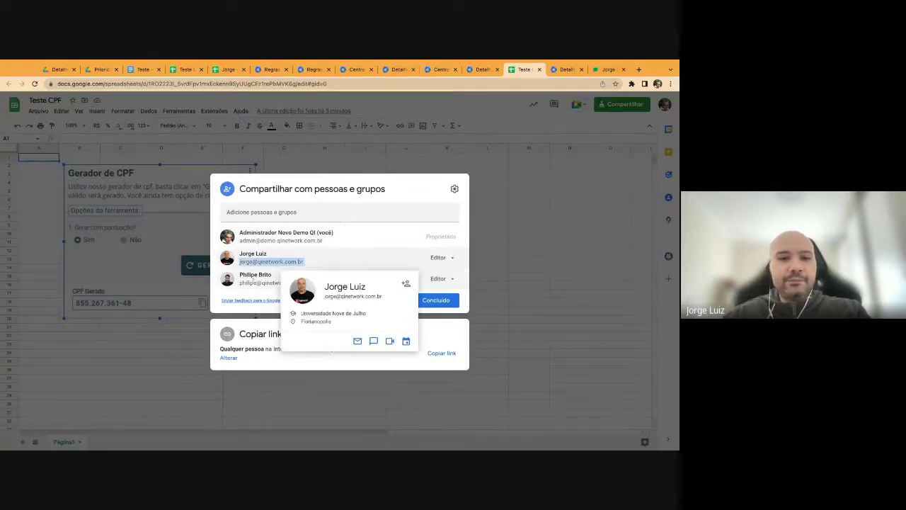
mouse_move(273, 282)
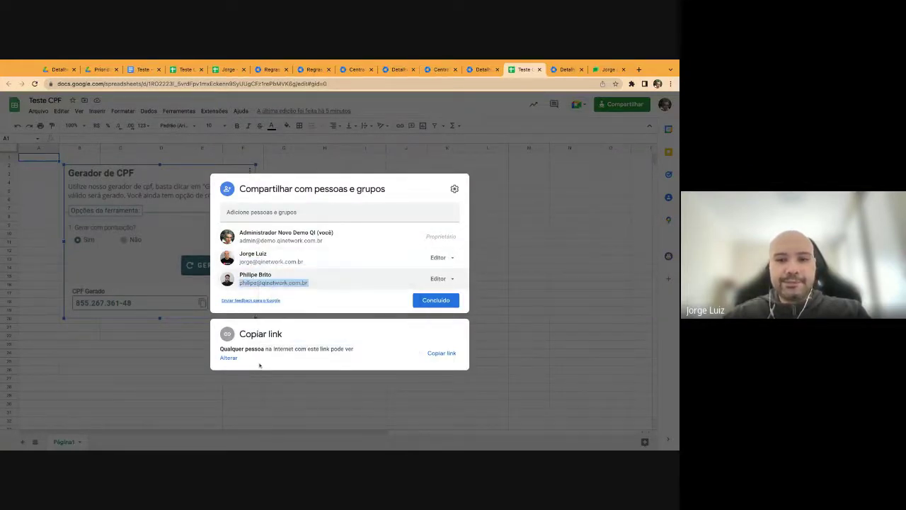
click(539, 69)
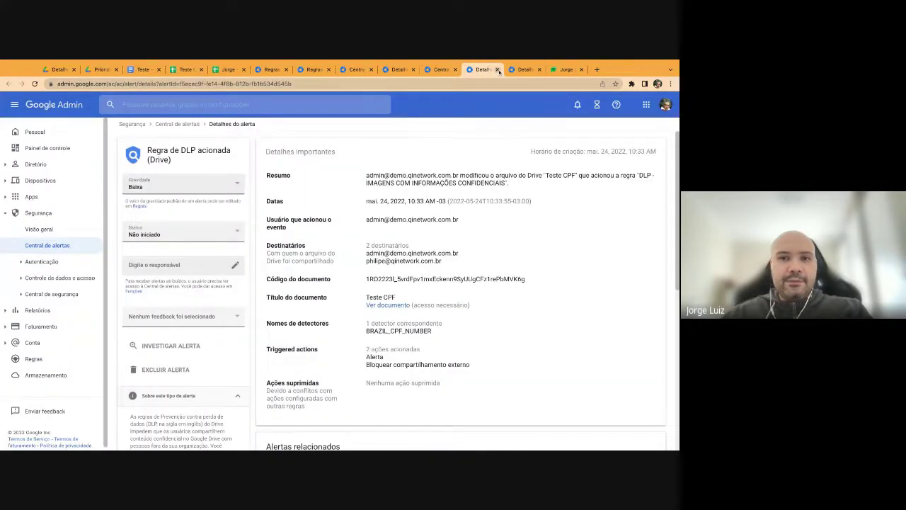
Close the Drive alert details tab and switch to the first tab's Drive label editor
click(498, 70)
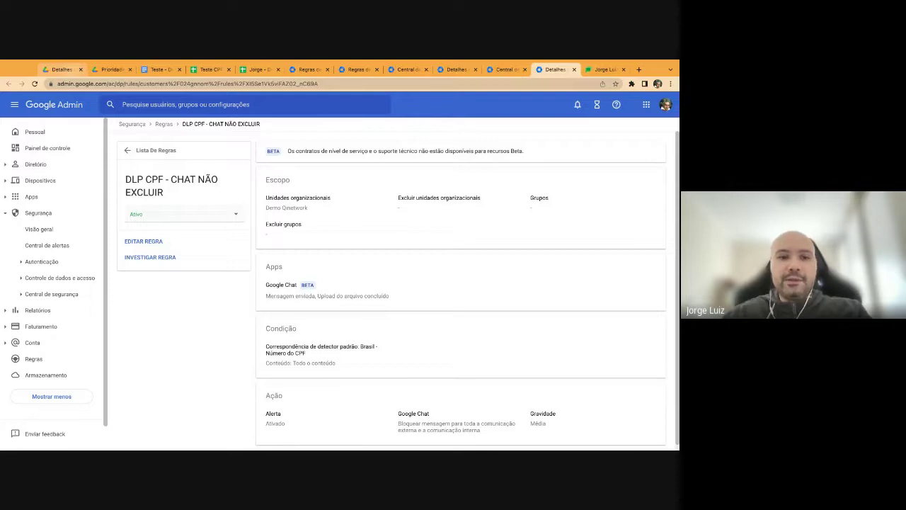
key(ctrl+1)
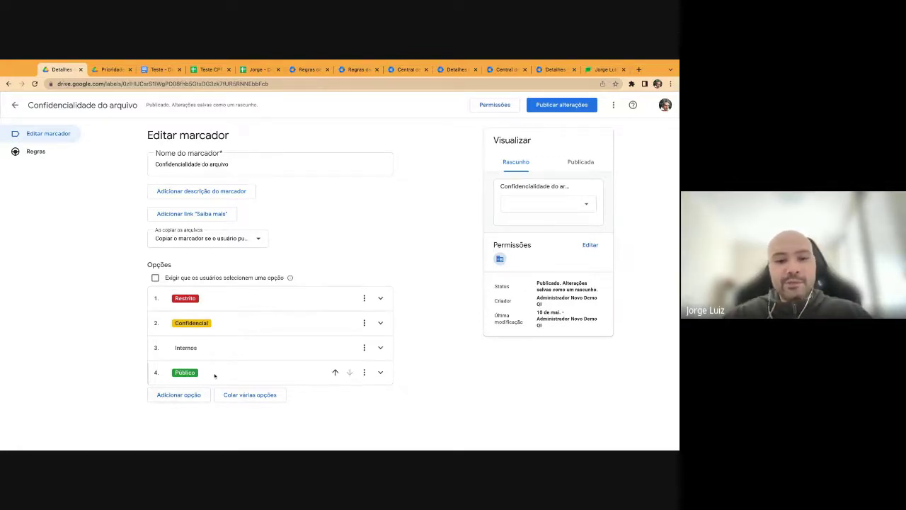
Add a fifth option named 'Dados sem restrição' with a Cinza-escuro badge
click(179, 395)
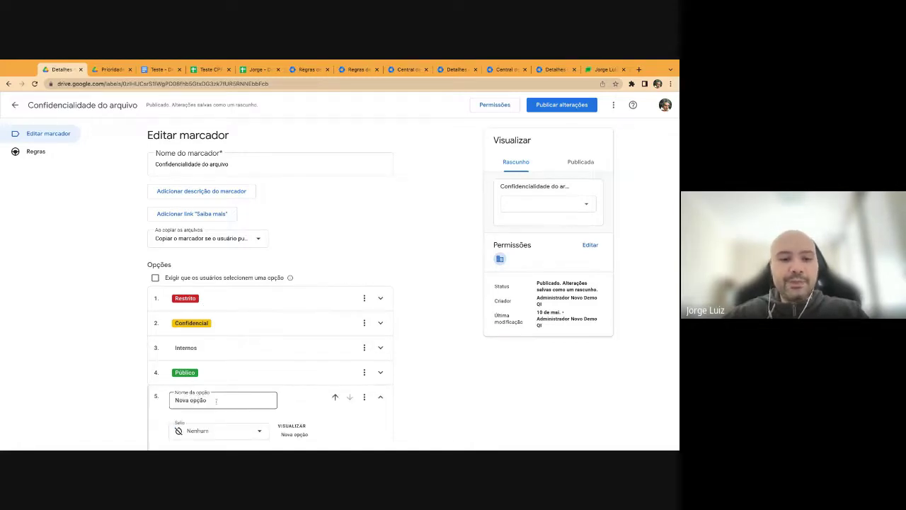
double_click(201, 320)
key(ctrl+a)
text(Dados sem restrição)
click(212, 351)
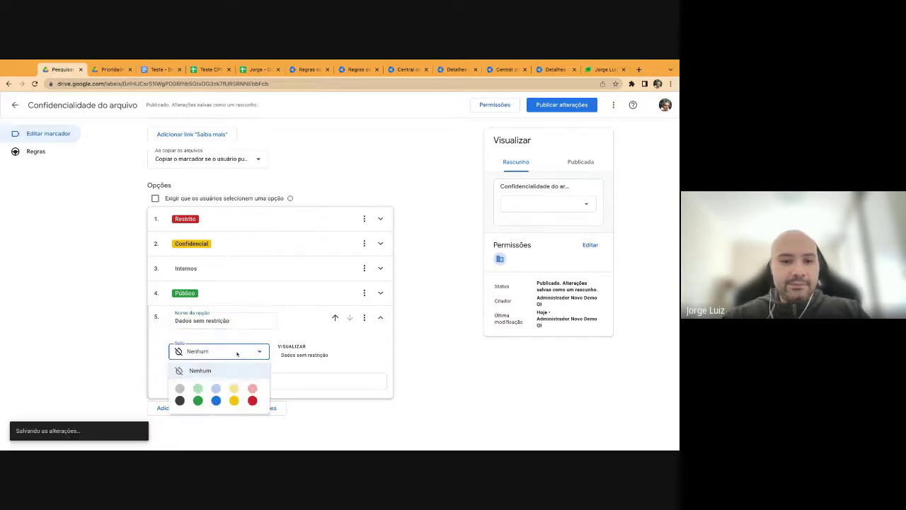
click(180, 402)
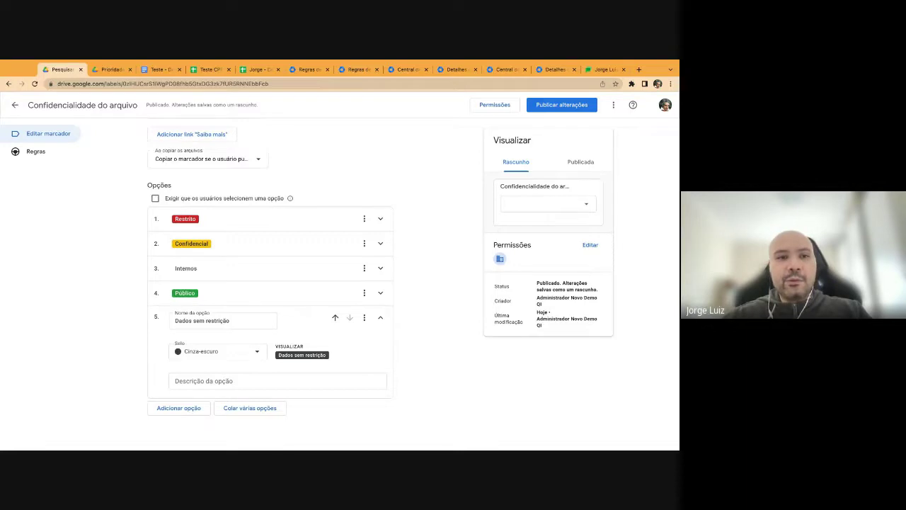
From the Drive Prioridade page, create a new Google Doc titled 'Teste CPF'
click(109, 68)
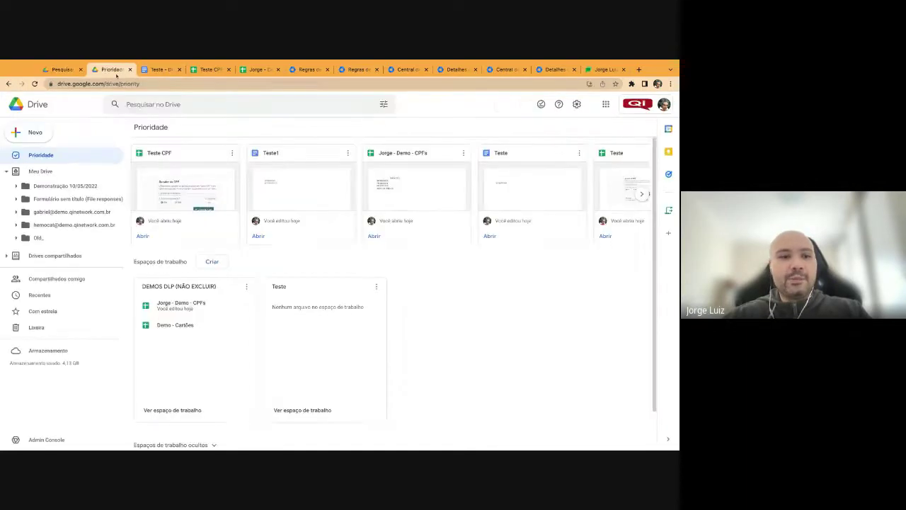
click(34, 135)
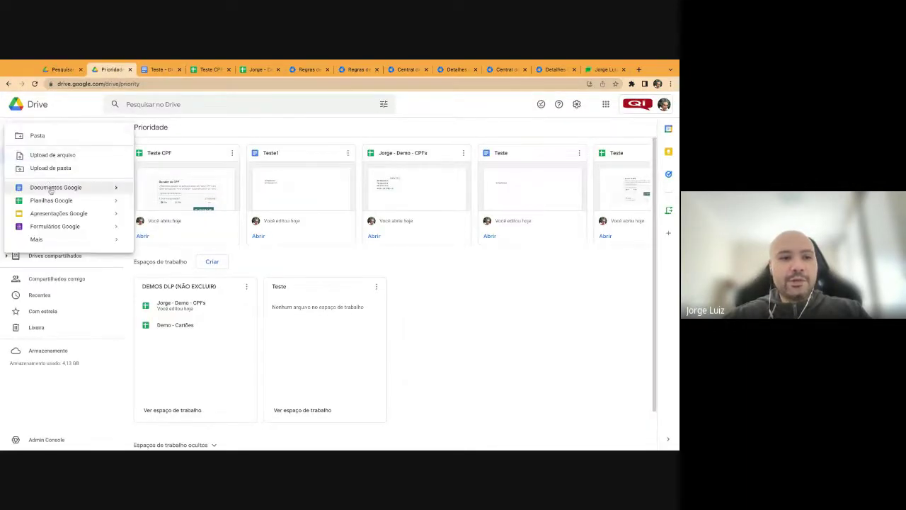
click(49, 187)
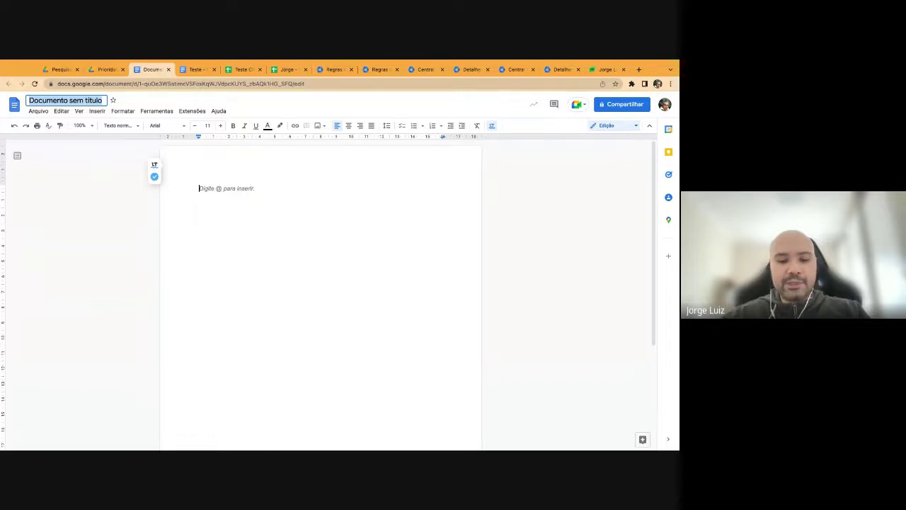
text(Teste CPF)
key(Return)
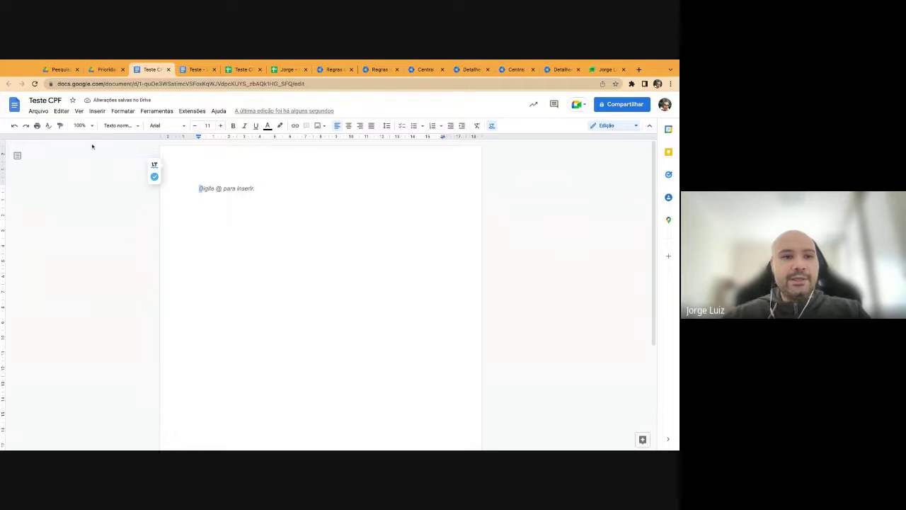
click(38, 111)
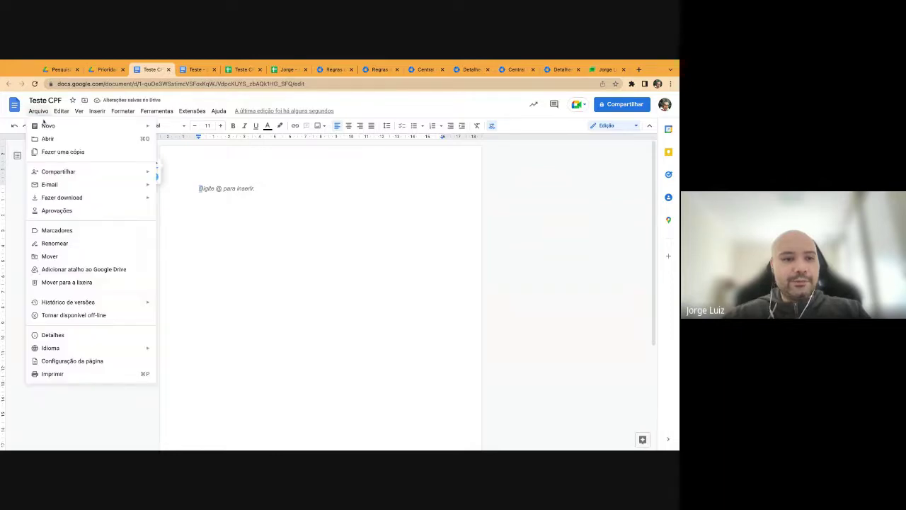
Apply the Restrito Confidencialidade do arquivo label through Arquivo > Marcadores
click(64, 231)
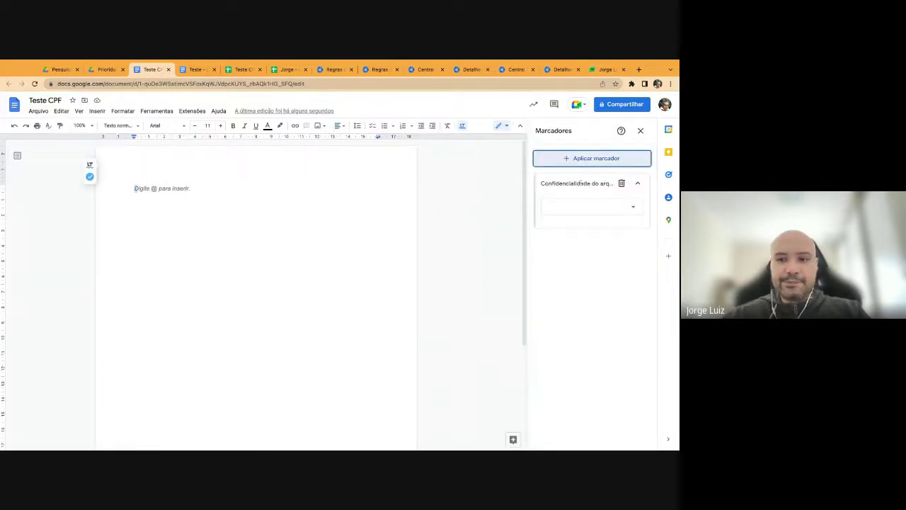
click(591, 206)
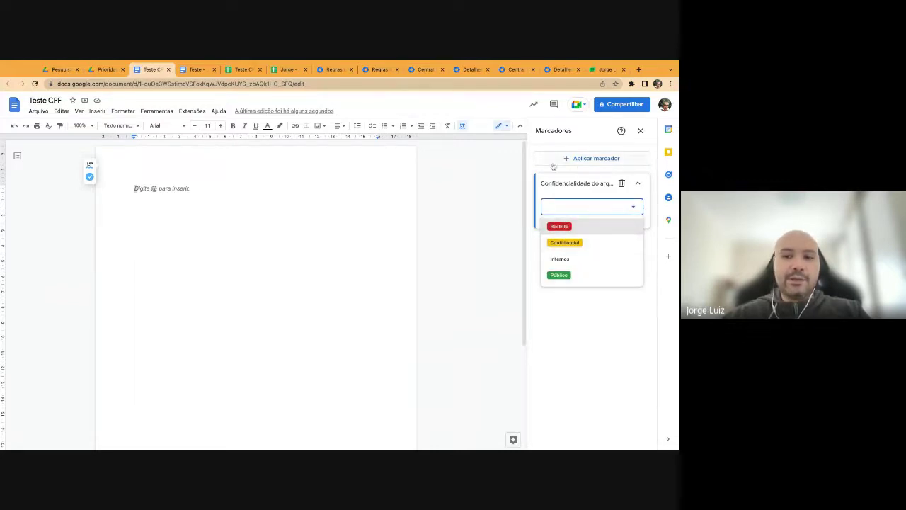
click(560, 226)
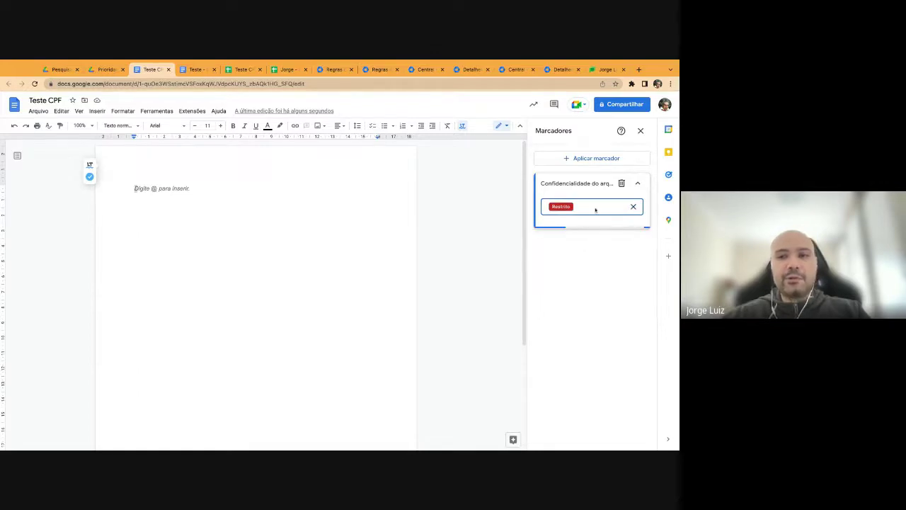
Type 'Documento teste 1' in the body, then reopen the confidentiality label choices
click(236, 204)
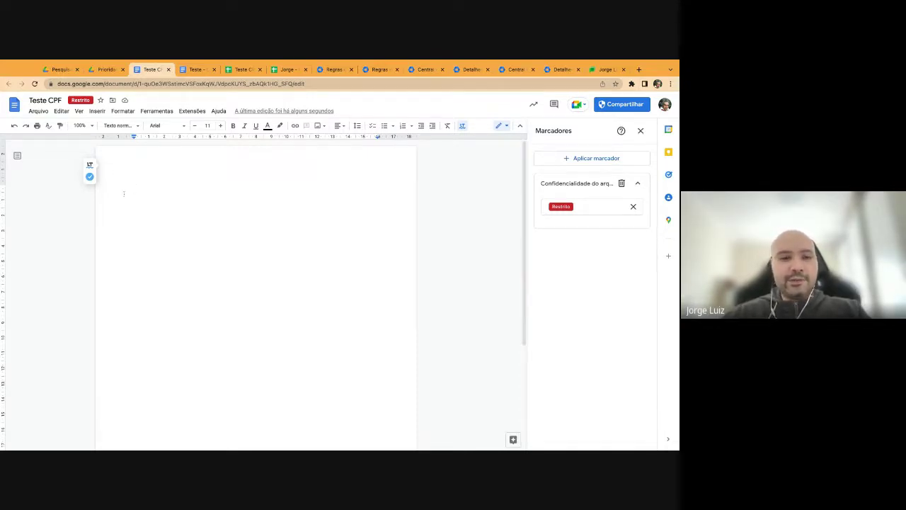
text(Docu)
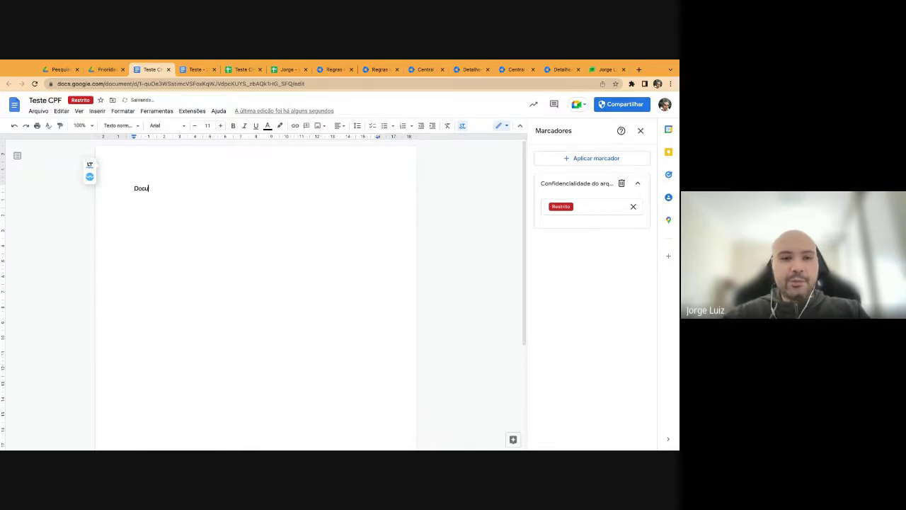
text(mento teste 1)
key(Return)
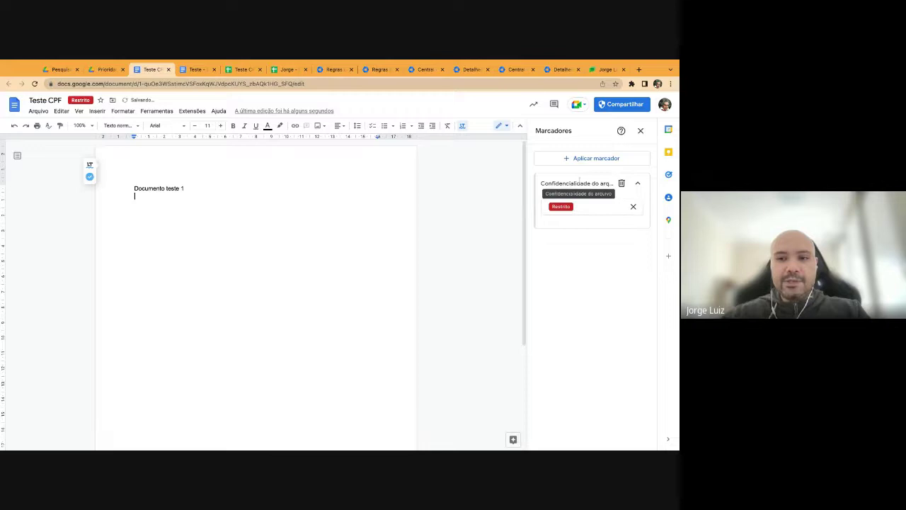
click(561, 207)
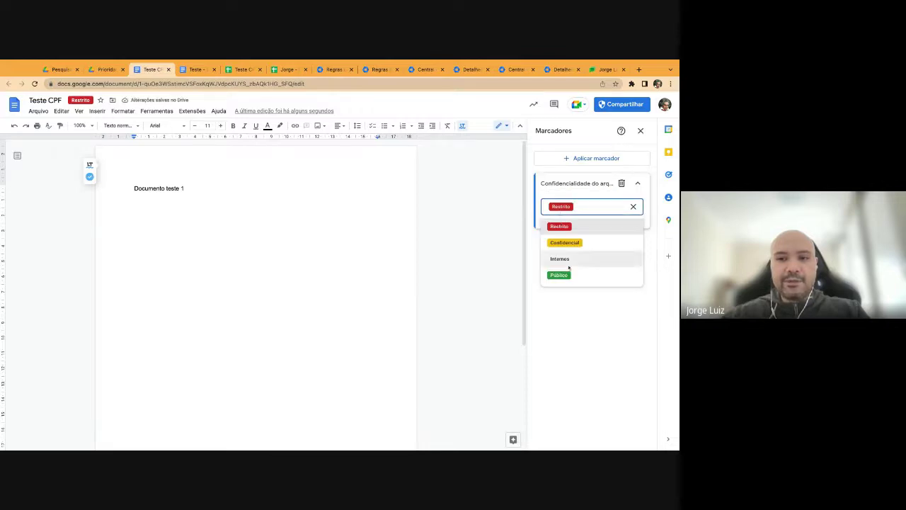